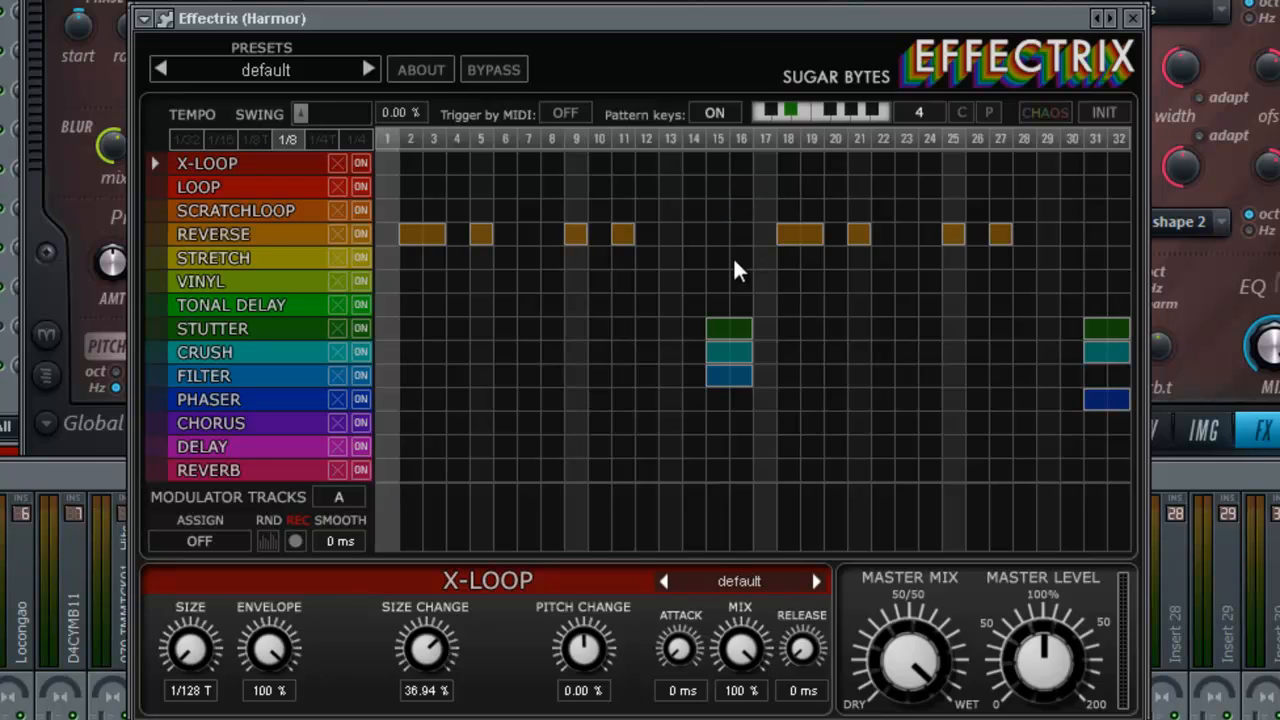
Step: Start playback and fill the Crush row across all 32 steps of the pattern
{"action": "left_click_drag", "start_coordinate": [696, 22], "coordinate": [702, 42]}
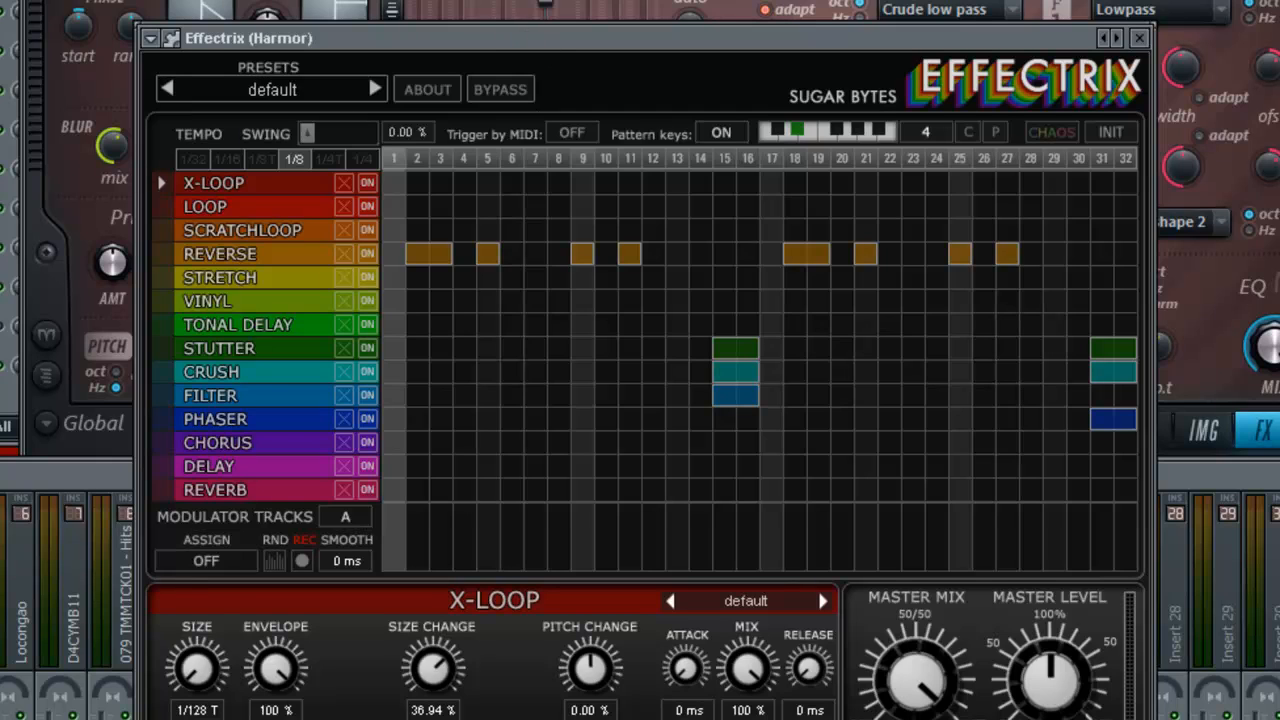
{"action": "key", "text": "space"}
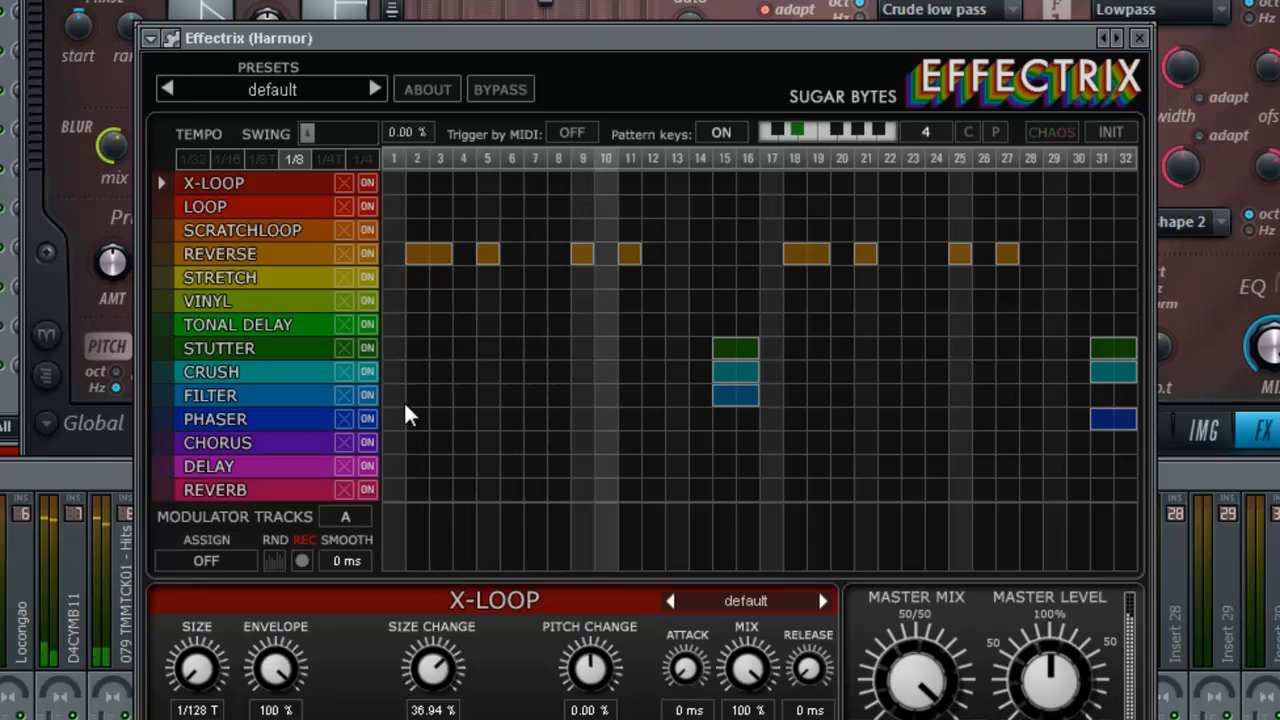
{"action": "mouse_move", "coordinate": [392, 377]}
{"action": "left_mouse_down"}
{"action": "mouse_move", "coordinate": [634, 380]}
{"action": "mouse_move", "coordinate": [697, 410]}
{"action": "mouse_move", "coordinate": [854, 371]}
{"action": "mouse_move", "coordinate": [1089, 380]}
{"action": "left_mouse_up"}
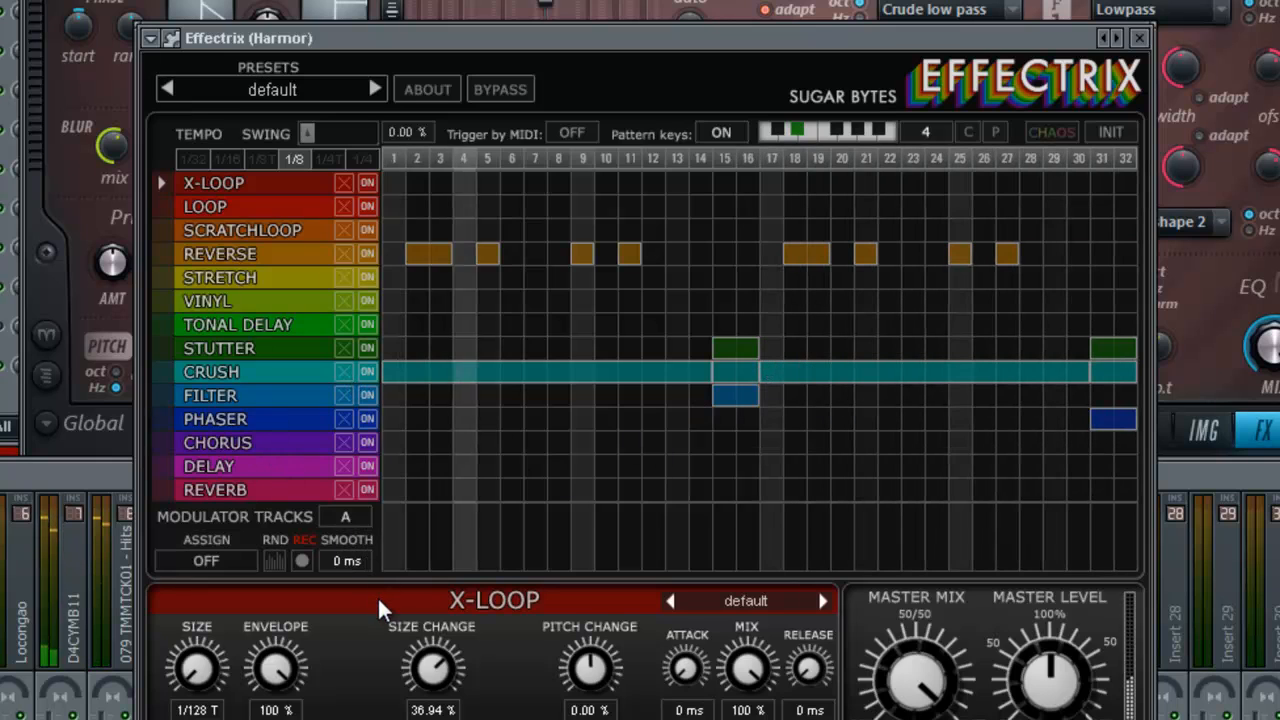
Step: For X-Loop, turn off modulator track B's assignment and assign modulator track A to Size
{"action": "left_click", "coordinate": [329, 521]}
{"action": "left_click", "coordinate": [202, 563]}
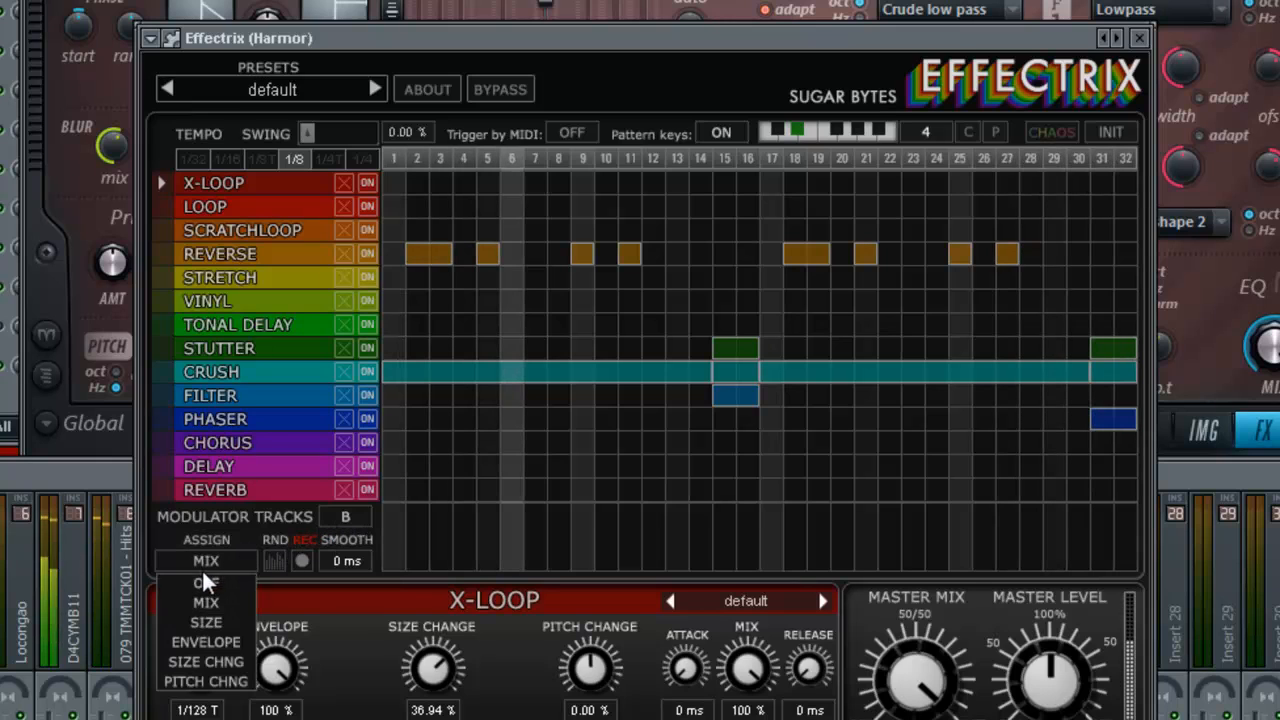
{"action": "left_click", "coordinate": [217, 580]}
{"action": "left_click", "coordinate": [323, 524]}
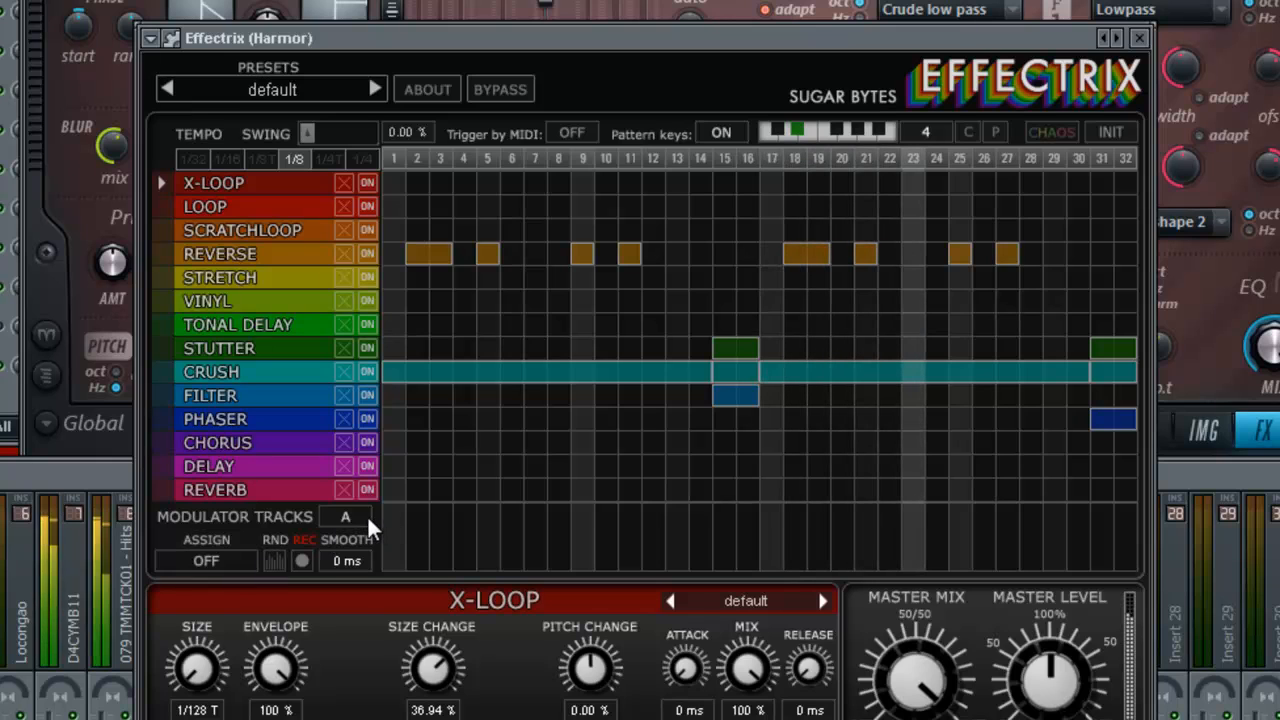
{"action": "left_click", "coordinate": [226, 561]}
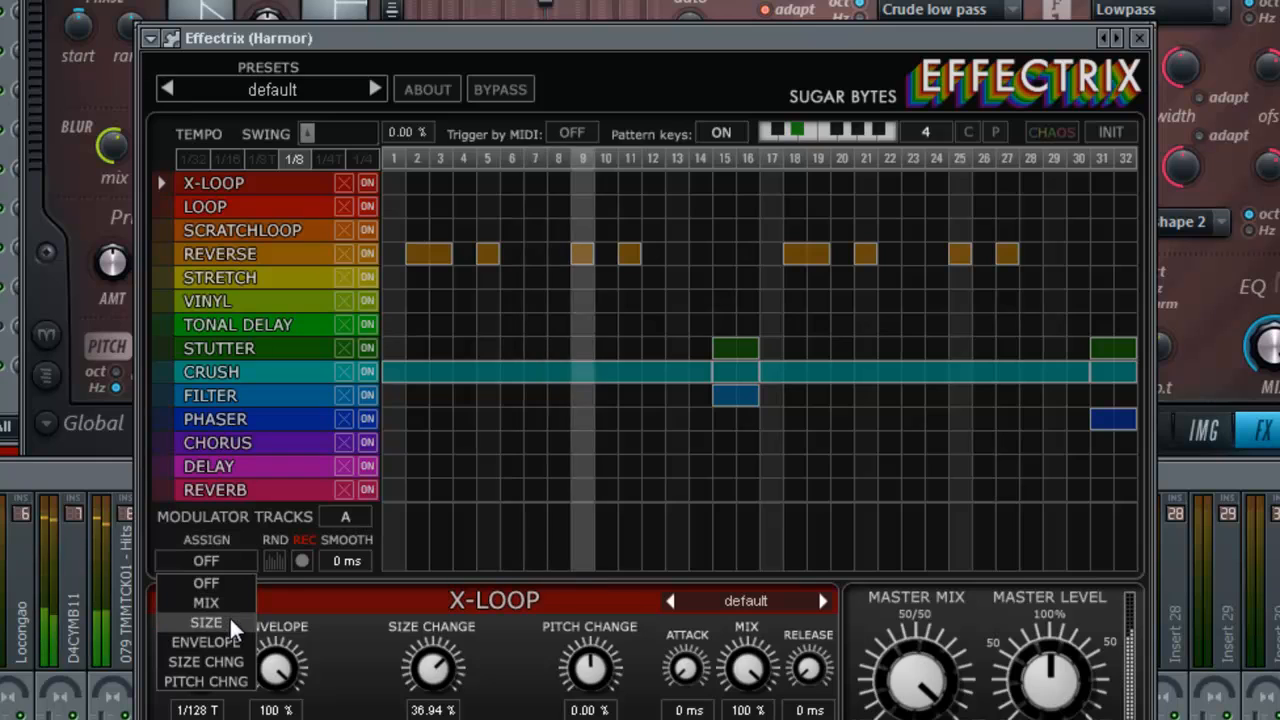
Step: Draw full-height distortion bars on every odd step of Crush's modulator track B and set its smoothing to 360 ms
{"action": "left_click", "coordinate": [276, 381]}
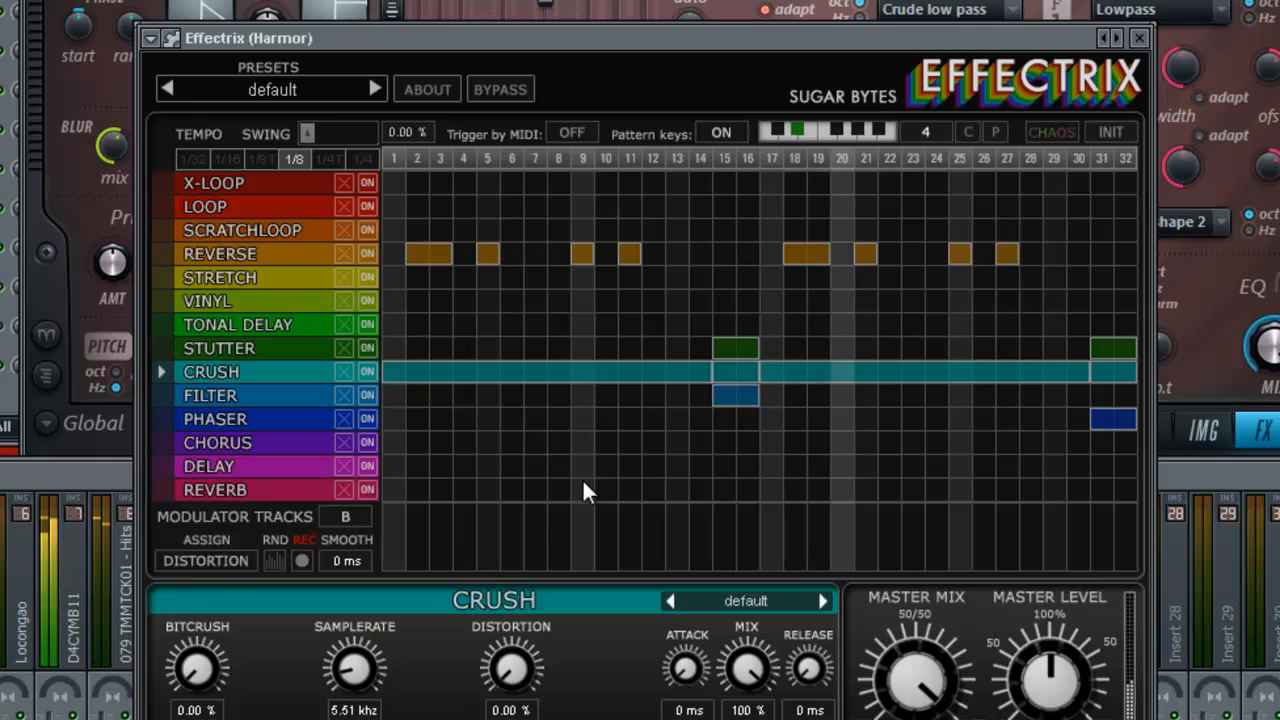
{"action": "mouse_move", "coordinate": [393, 561]}
{"action": "left_mouse_down"}
{"action": "mouse_move", "coordinate": [431, 482]}
{"action": "mouse_move", "coordinate": [441, 650]}
{"action": "mouse_move", "coordinate": [408, 486]}
{"action": "mouse_move", "coordinate": [428, 597]}
{"action": "mouse_move", "coordinate": [419, 537]}
{"action": "left_mouse_up"}
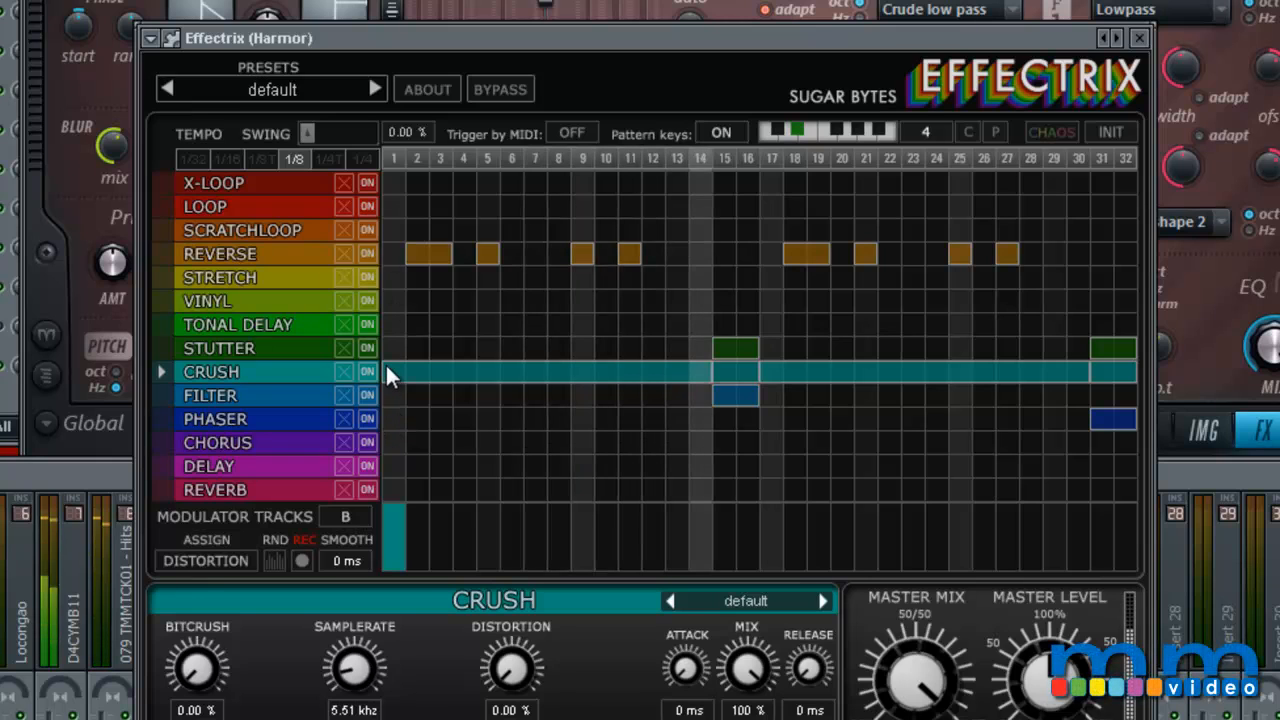
{"action": "mouse_move", "coordinate": [440, 496]}
{"action": "left_mouse_down"}
{"action": "mouse_move", "coordinate": [447, 554]}
{"action": "mouse_move", "coordinate": [477, 564]}
{"action": "mouse_move", "coordinate": [510, 485]}
{"action": "mouse_move", "coordinate": [595, 566]}
{"action": "left_mouse_up"}
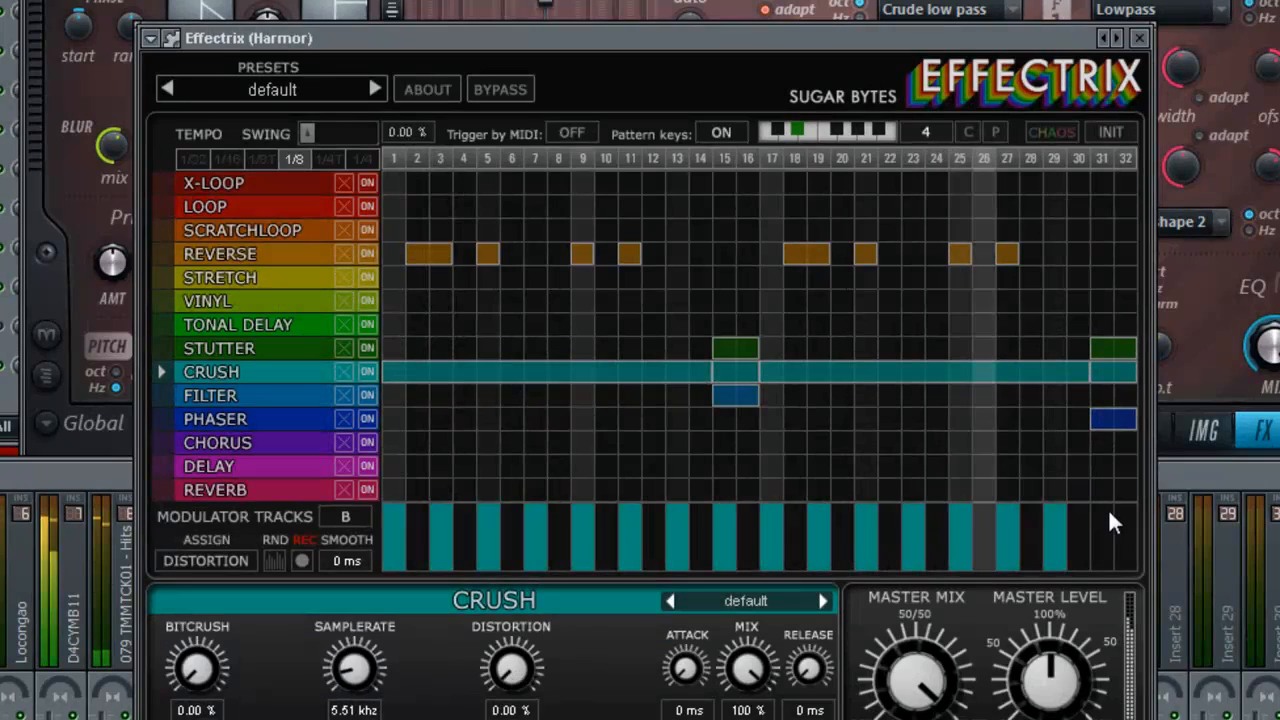
{"action": "left_click_drag", "start_coordinate": [1110, 520], "coordinate": [1109, 448]}
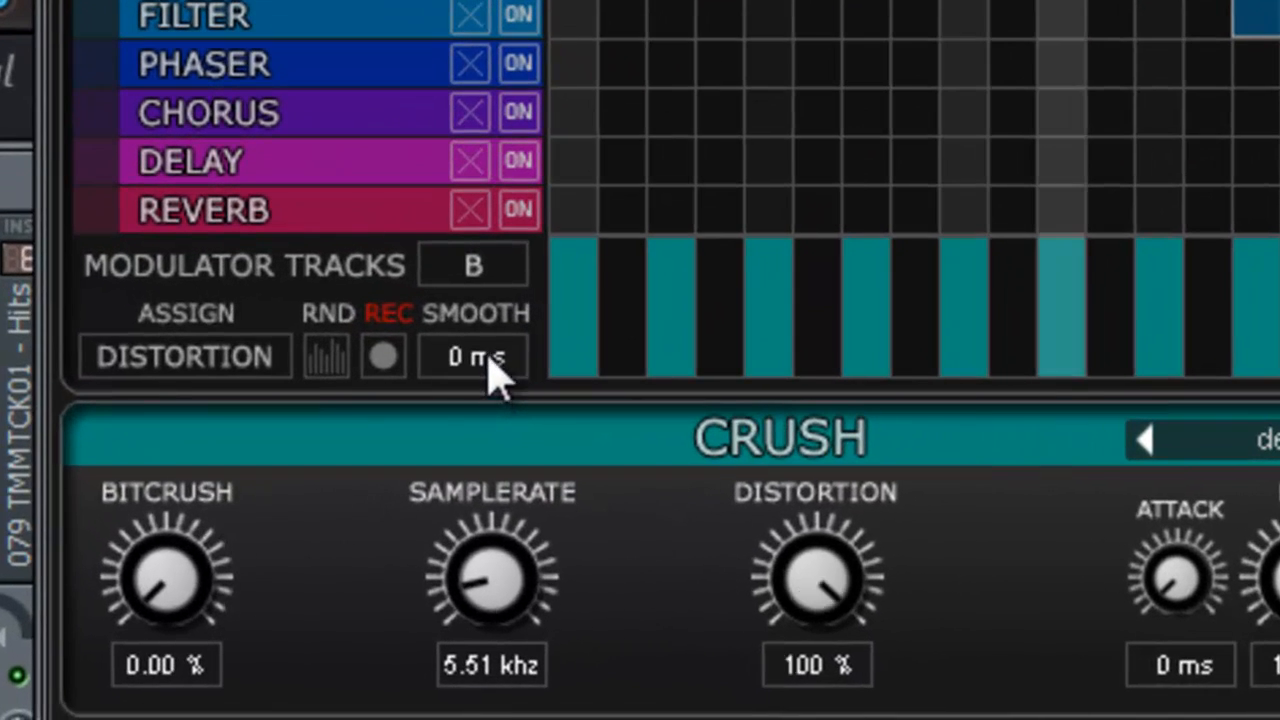
{"action": "left_click_drag", "start_coordinate": [353, 558], "coordinate": [353, 550]}
{"action": "left_click_drag", "start_coordinate": [490, 357], "coordinate": [472, 308]}
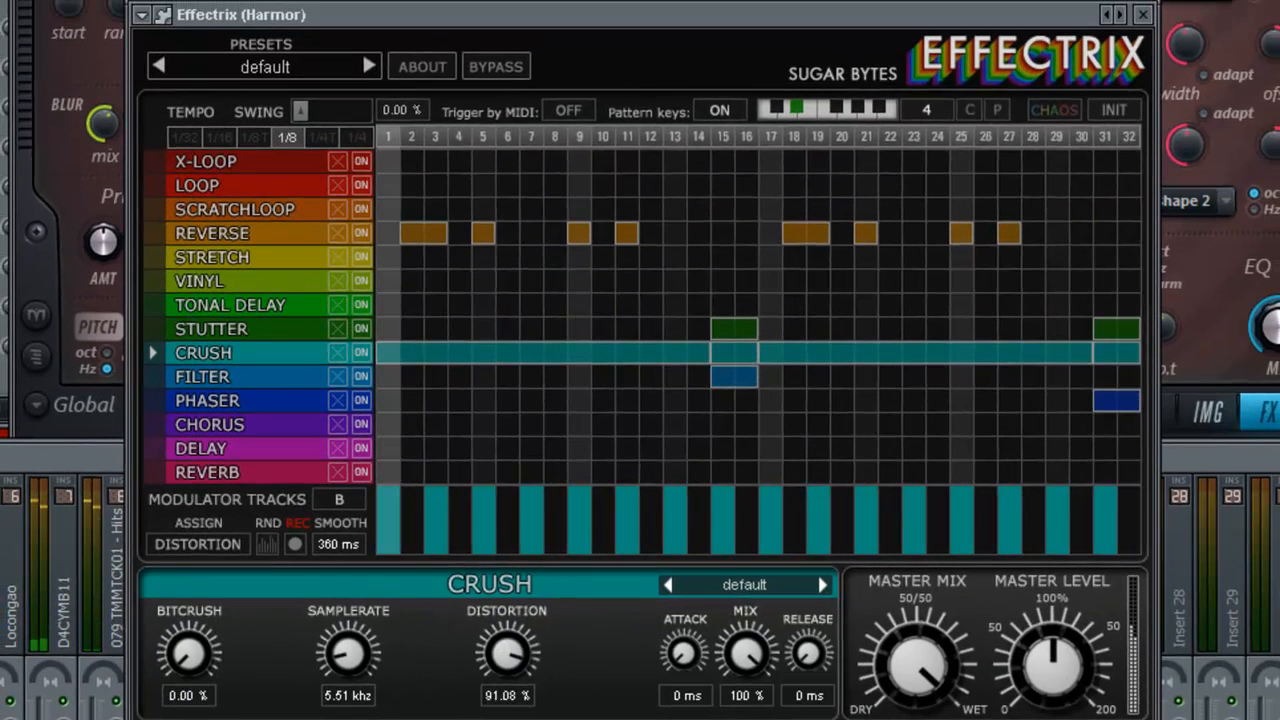
Step: Clear all of Crush's distortion bars in pattern 4 and those on steps 29–32 of pattern 3, closing the plugin window when done
{"action": "mouse_move", "coordinate": [393, 557]}
{"action": "left_mouse_down"}
{"action": "mouse_move", "coordinate": [655, 630]}
{"action": "mouse_move", "coordinate": [796, 530]}
{"action": "left_mouse_up"}
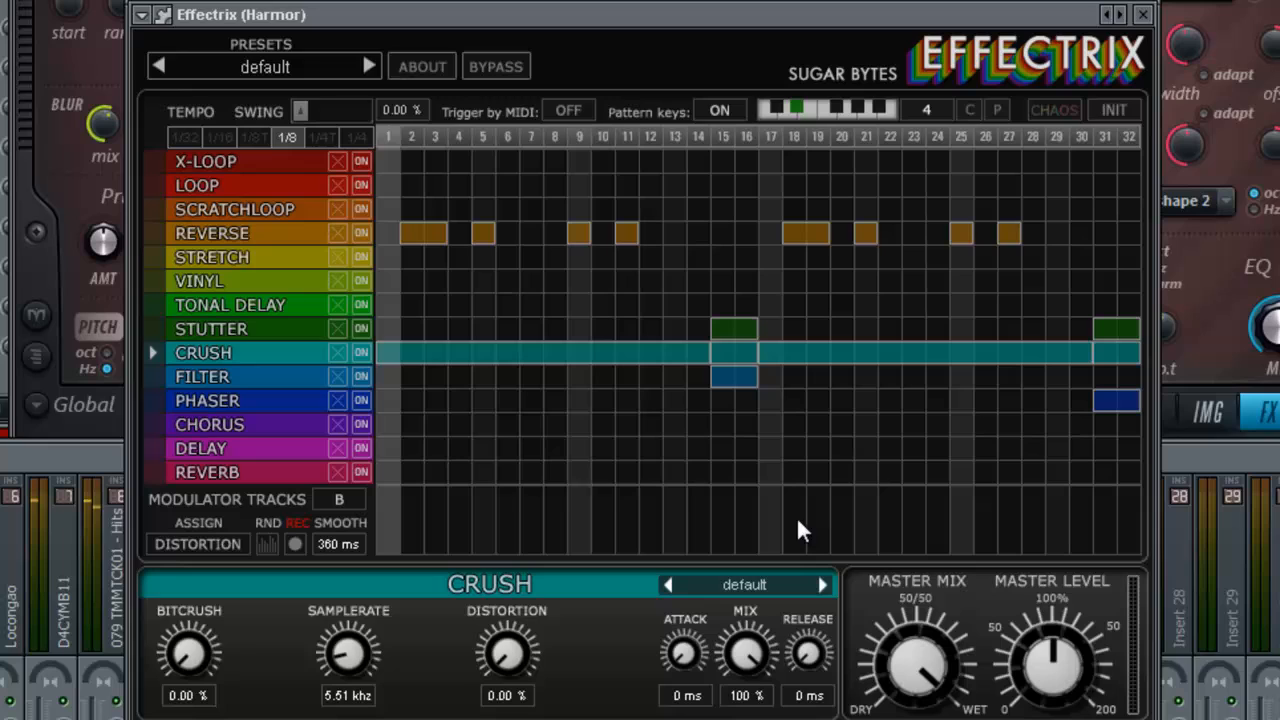
{"action": "left_click", "coordinate": [786, 108]}
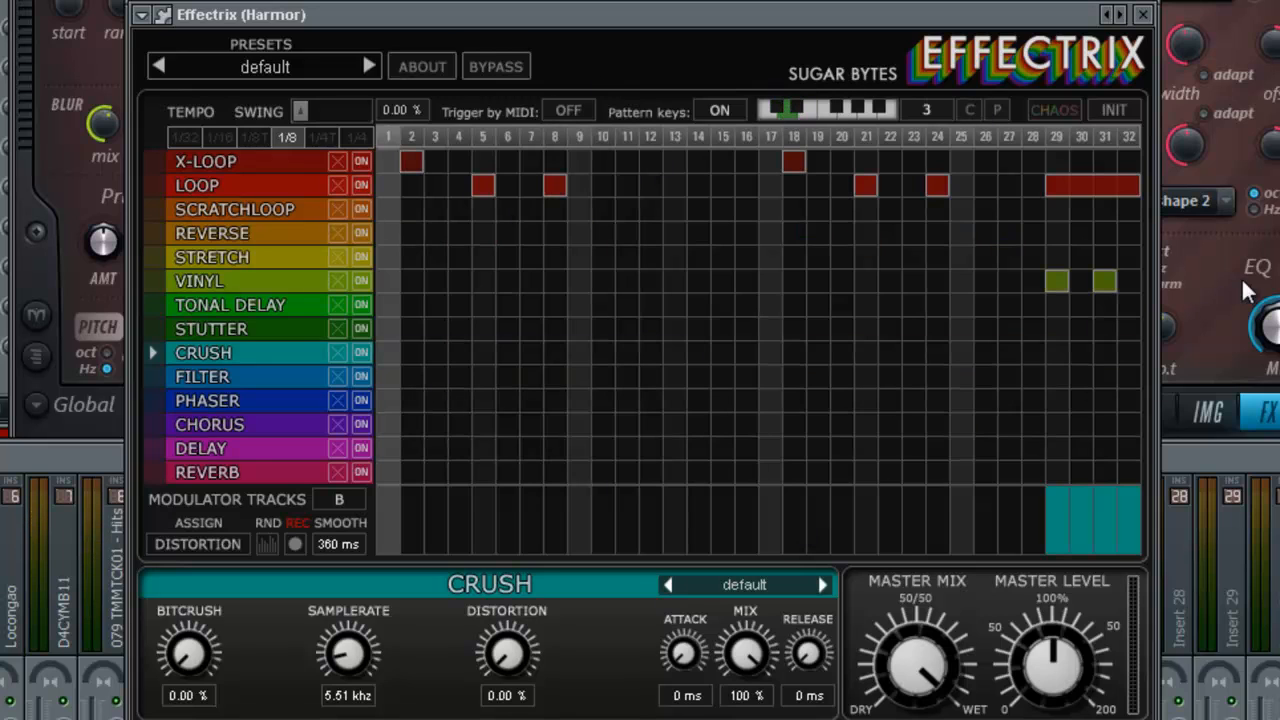
{"action": "left_click_drag", "start_coordinate": [1057, 552], "coordinate": [1131, 556]}
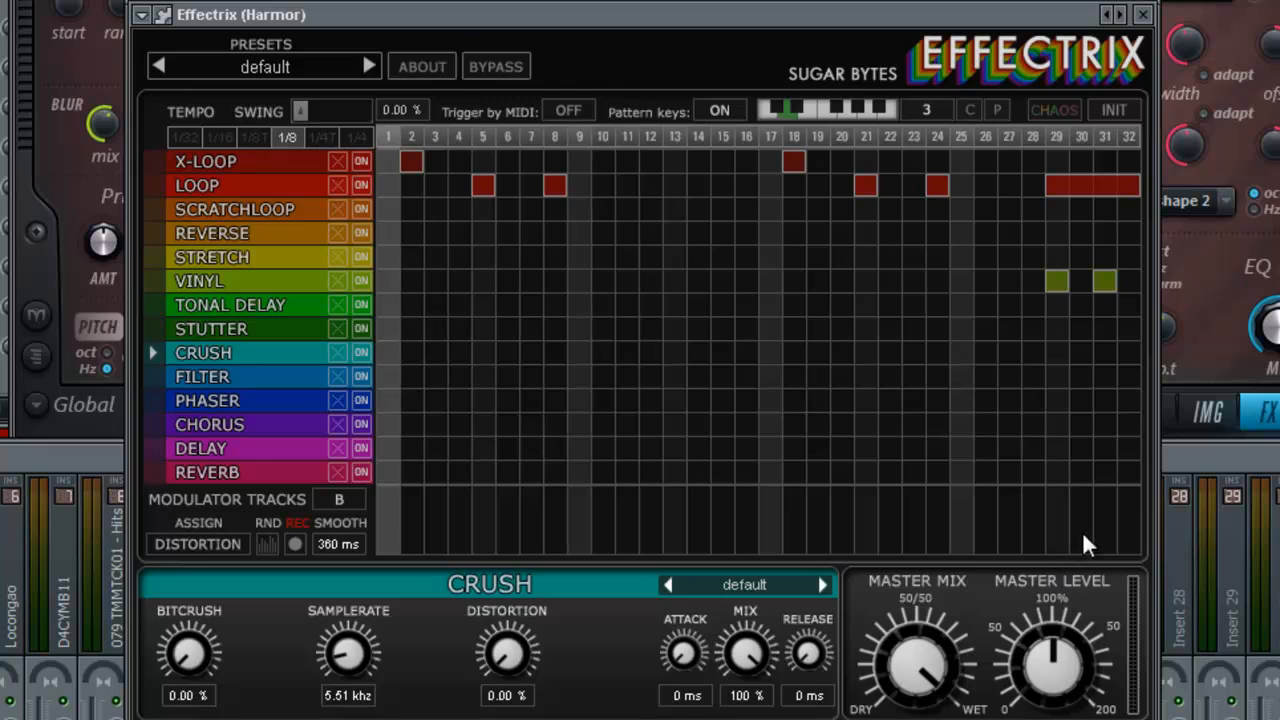
{"action": "key", "text": "Escape"}
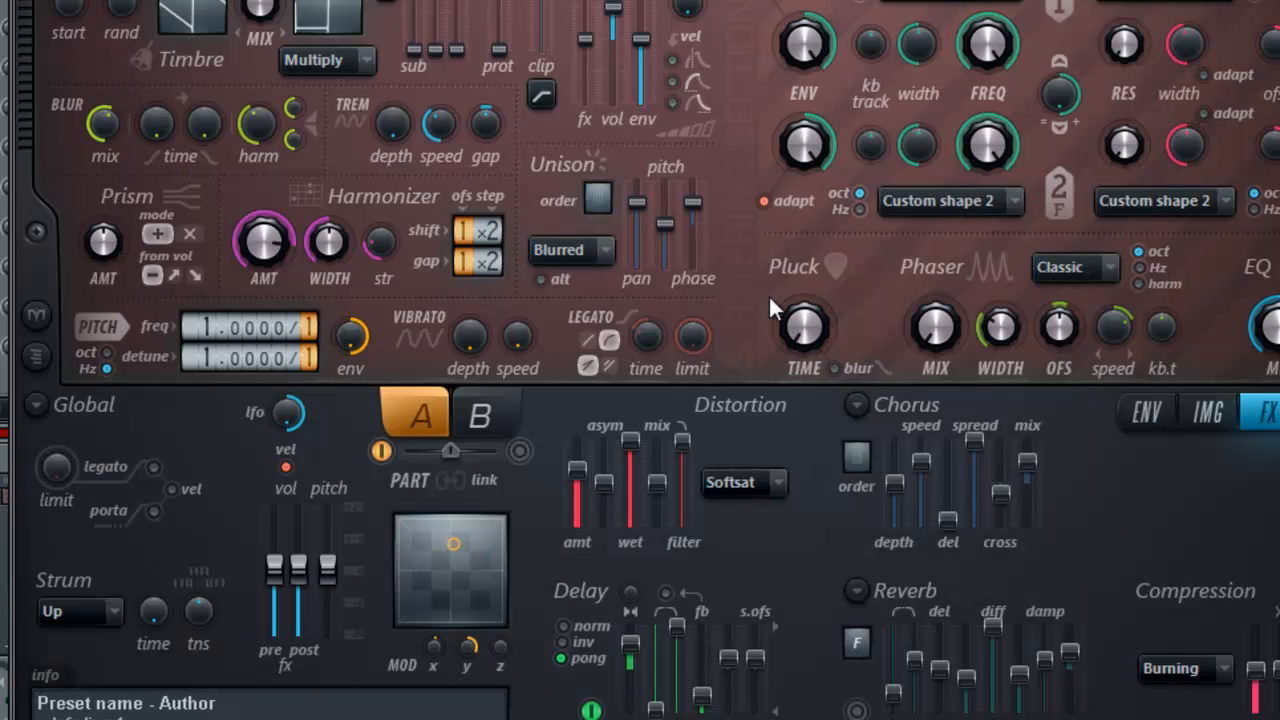
Step: Show the step sequencer and assign X-Loop's modulator track A to Size Change in pattern 3
{"action": "key", "text": "F6"}
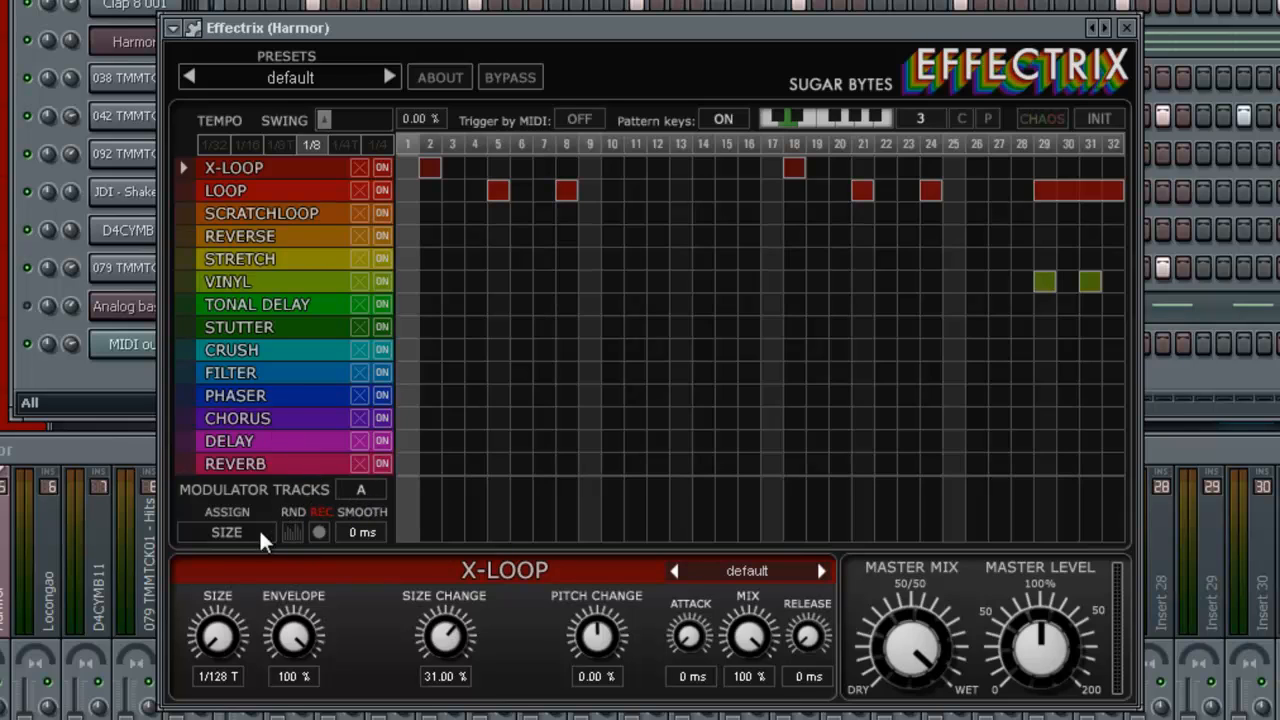
{"action": "left_click", "coordinate": [226, 532]}
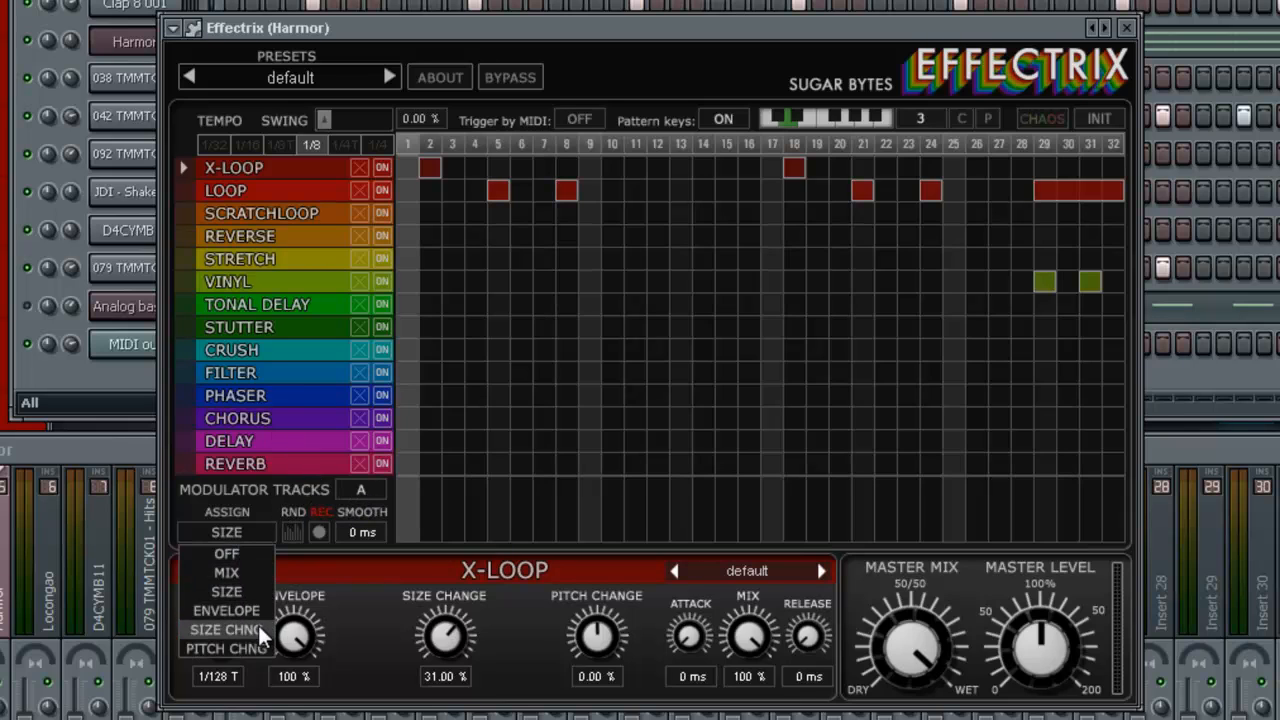
{"action": "left_click", "coordinate": [226, 629]}
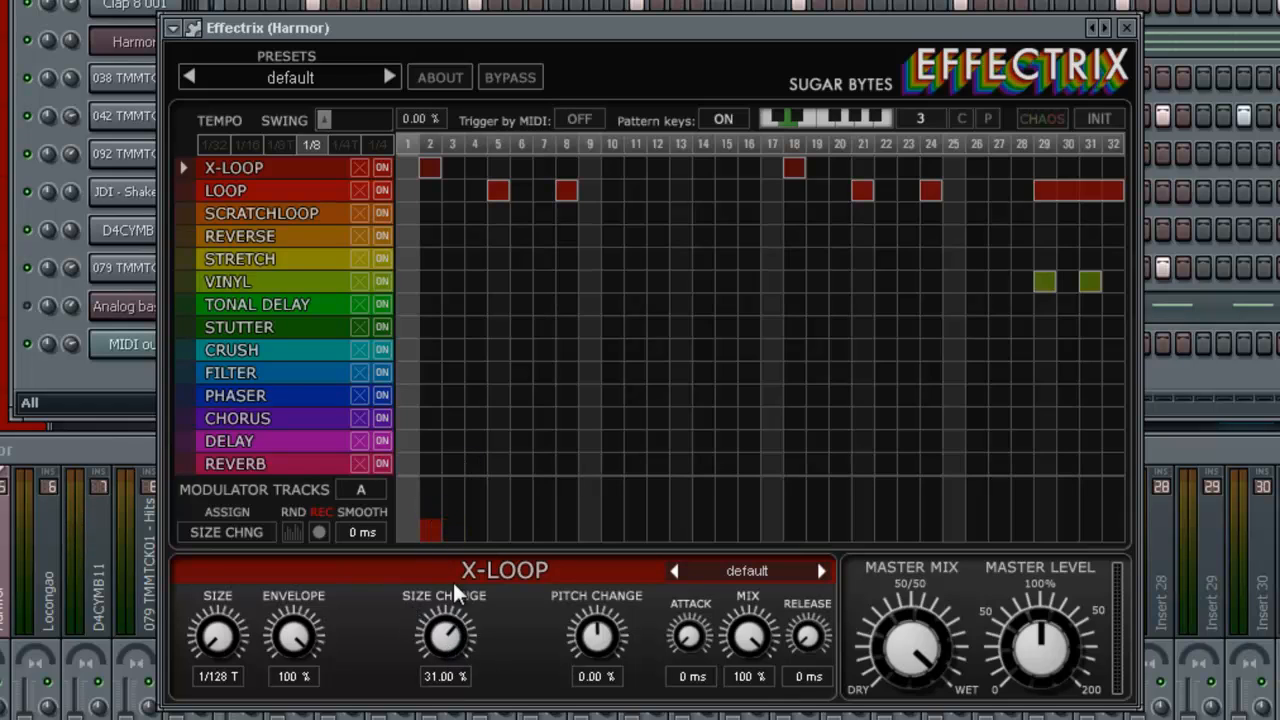
Step: Audition X-Loop with different size-change bar heights around step 2, and clear the test bars
{"action": "key", "text": "space"}
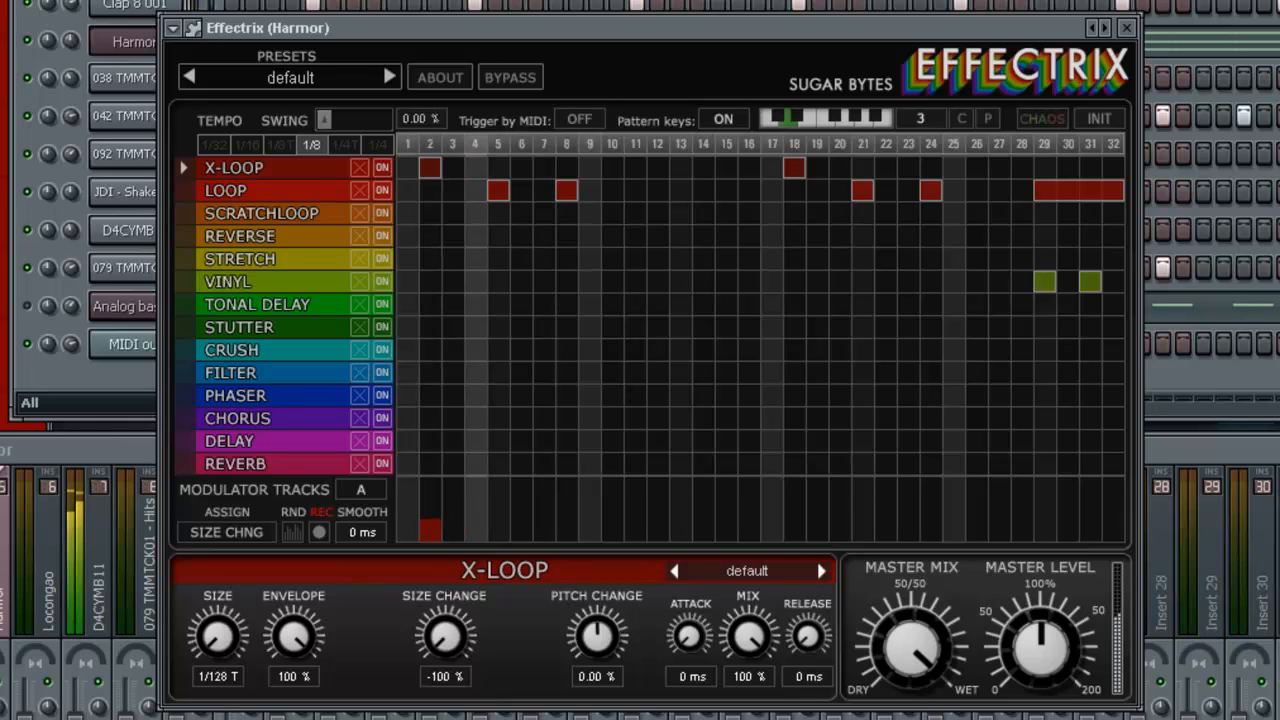
{"action": "key", "text": "space"}
{"action": "left_click_drag", "start_coordinate": [421, 517], "coordinate": [423, 497]}
{"action": "key", "text": "space"}
{"action": "key", "text": "space"}
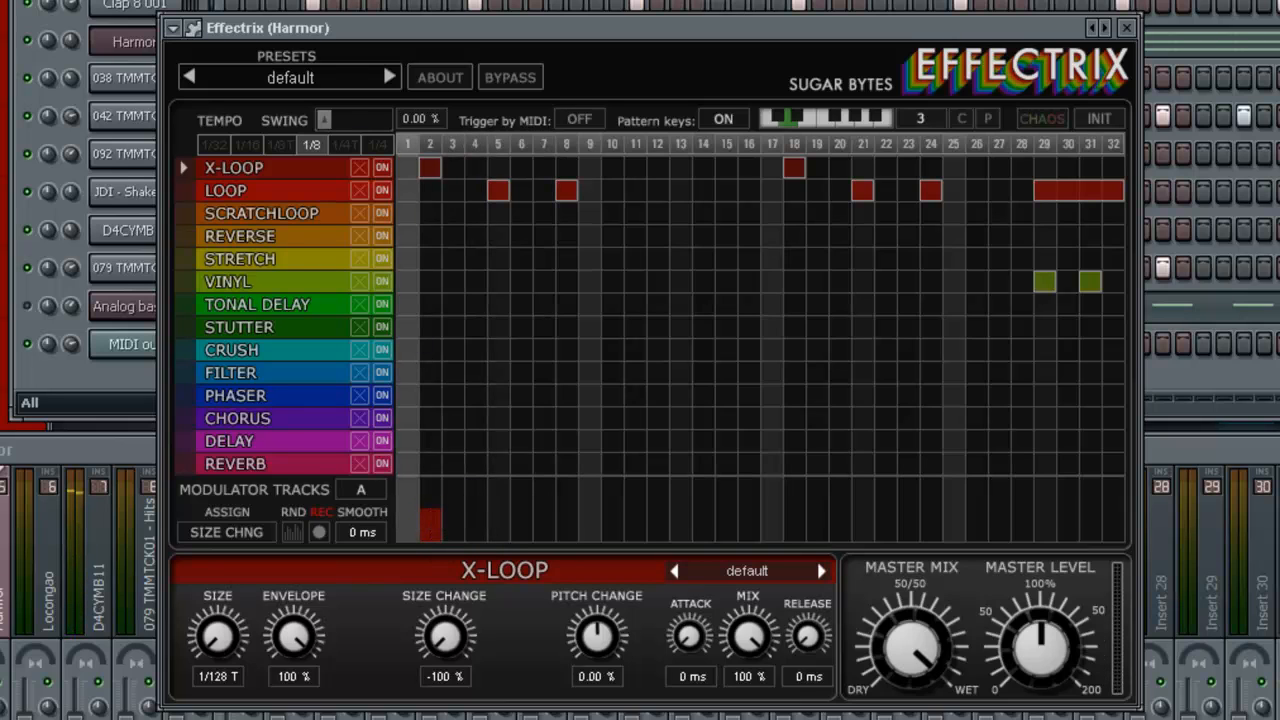
{"action": "key", "text": "space"}
{"action": "key", "text": "space"}
{"action": "key", "text": "space"}
{"action": "key", "text": "space"}
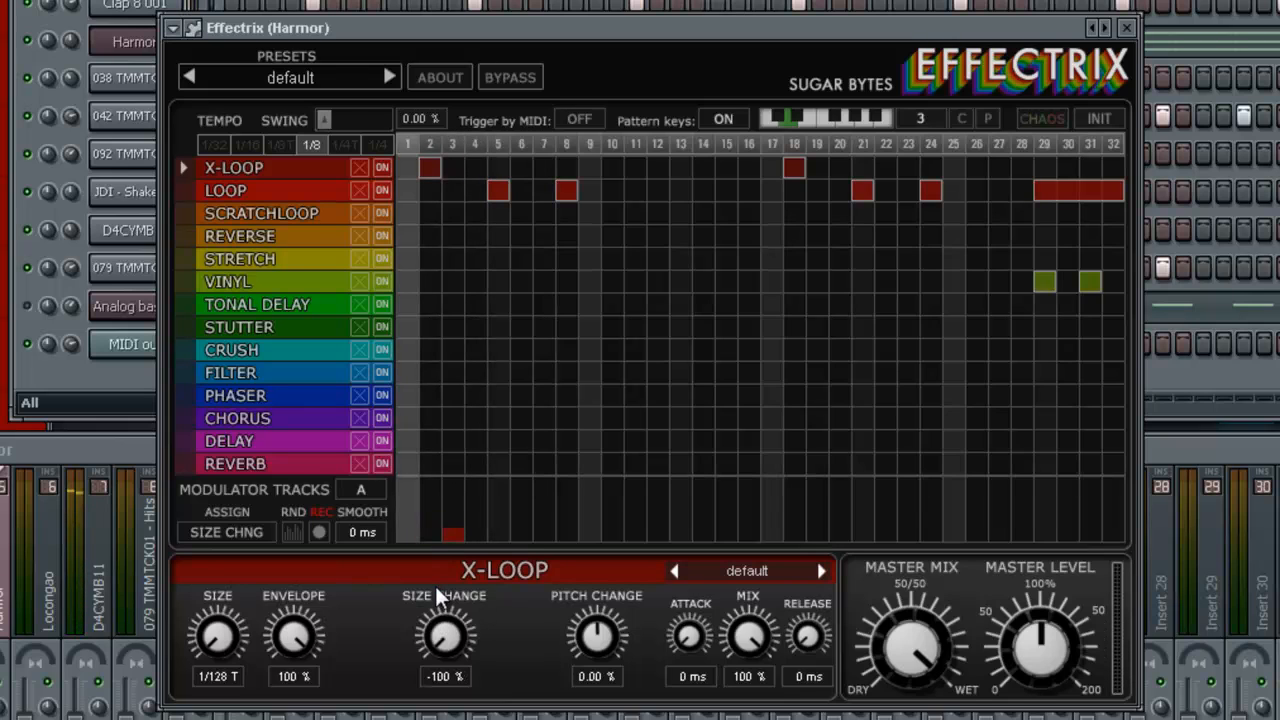
{"action": "key", "text": "space"}
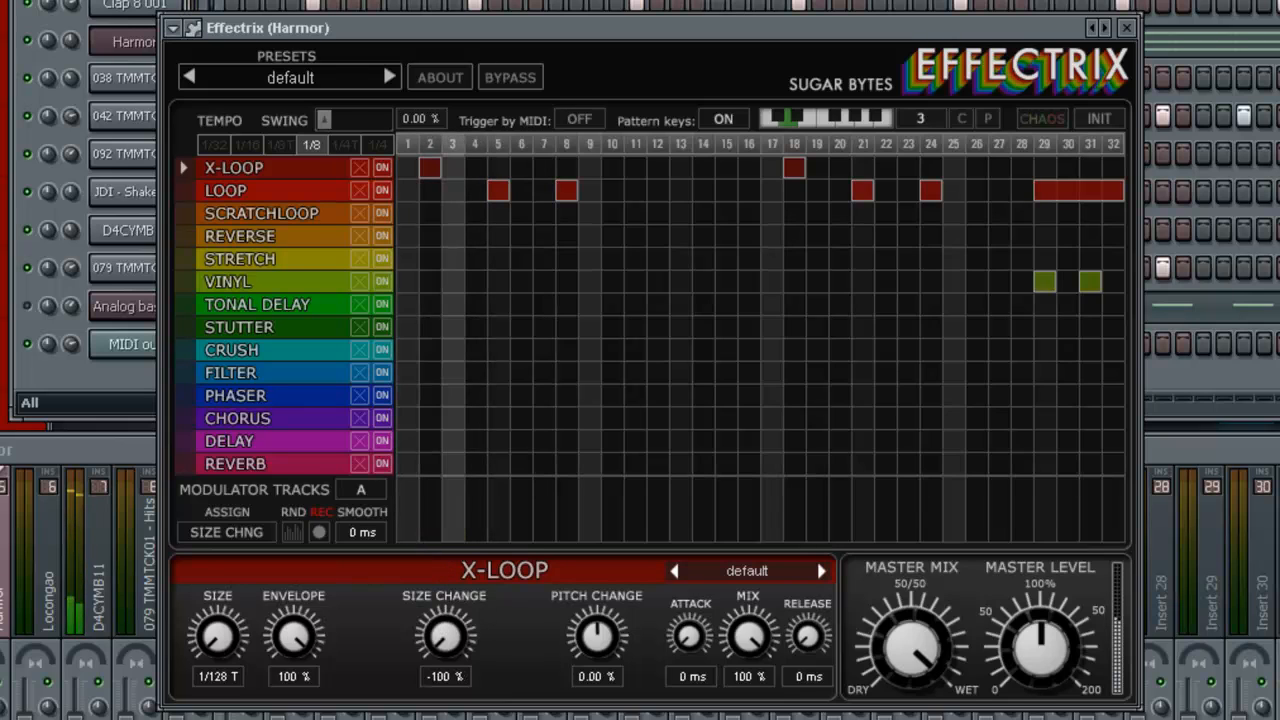
{"action": "key", "text": "space"}
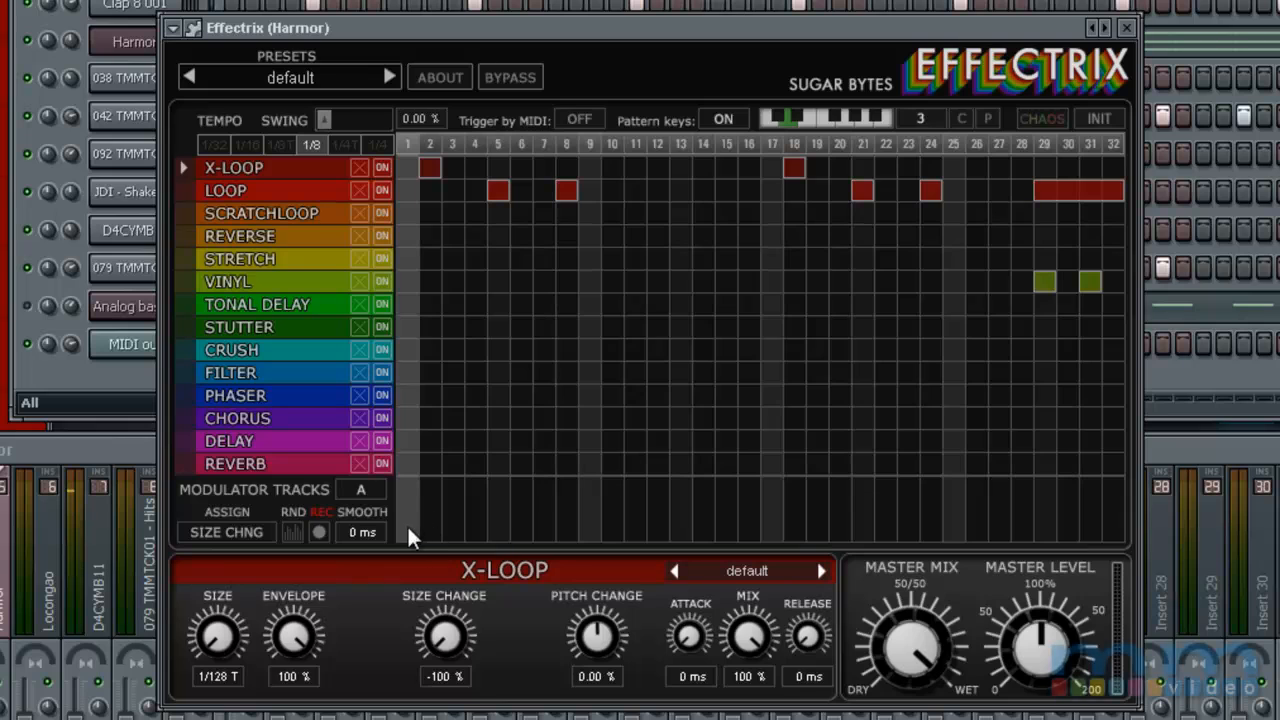
Step: Draw X-Loop size-change bars at about three quarters of the lane height on steps 2 and 18
{"action": "left_click_drag", "start_coordinate": [407, 524], "coordinate": [416, 494]}
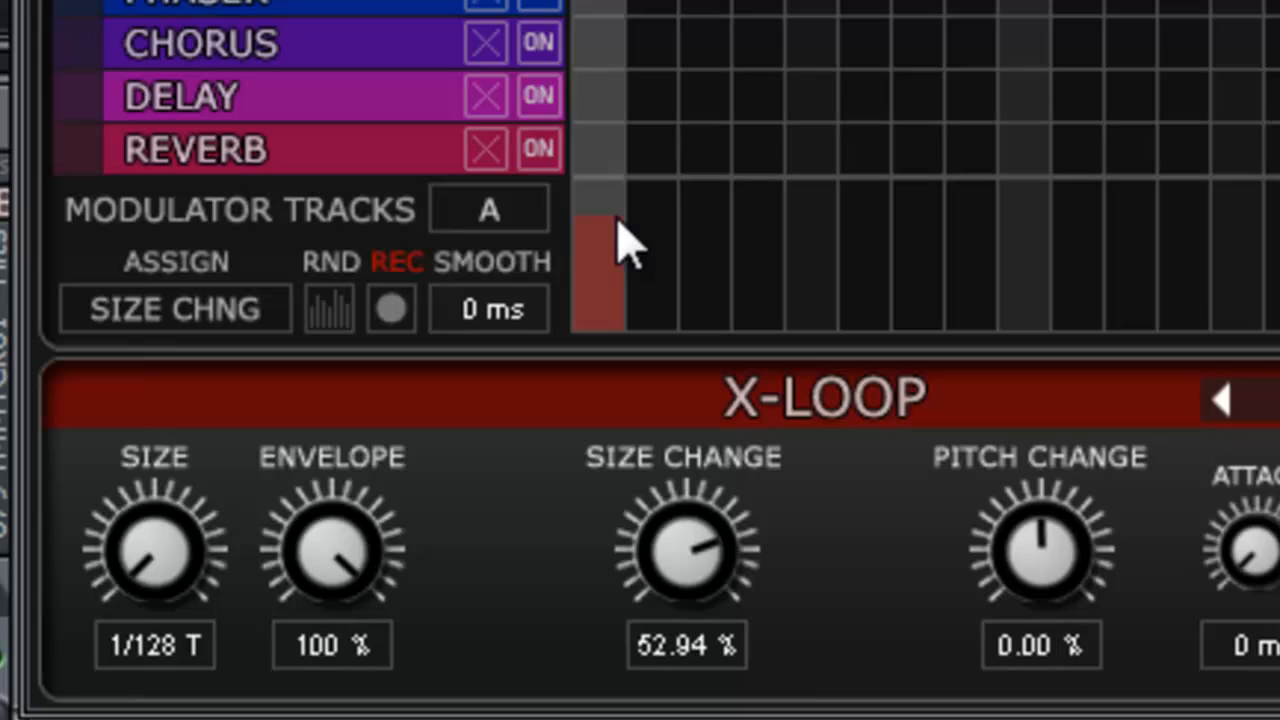
{"action": "mouse_move", "coordinate": [618, 219]}
{"action": "left_mouse_down"}
{"action": "mouse_move", "coordinate": [662, 217]}
{"action": "mouse_move", "coordinate": [597, 456]}
{"action": "left_mouse_up"}
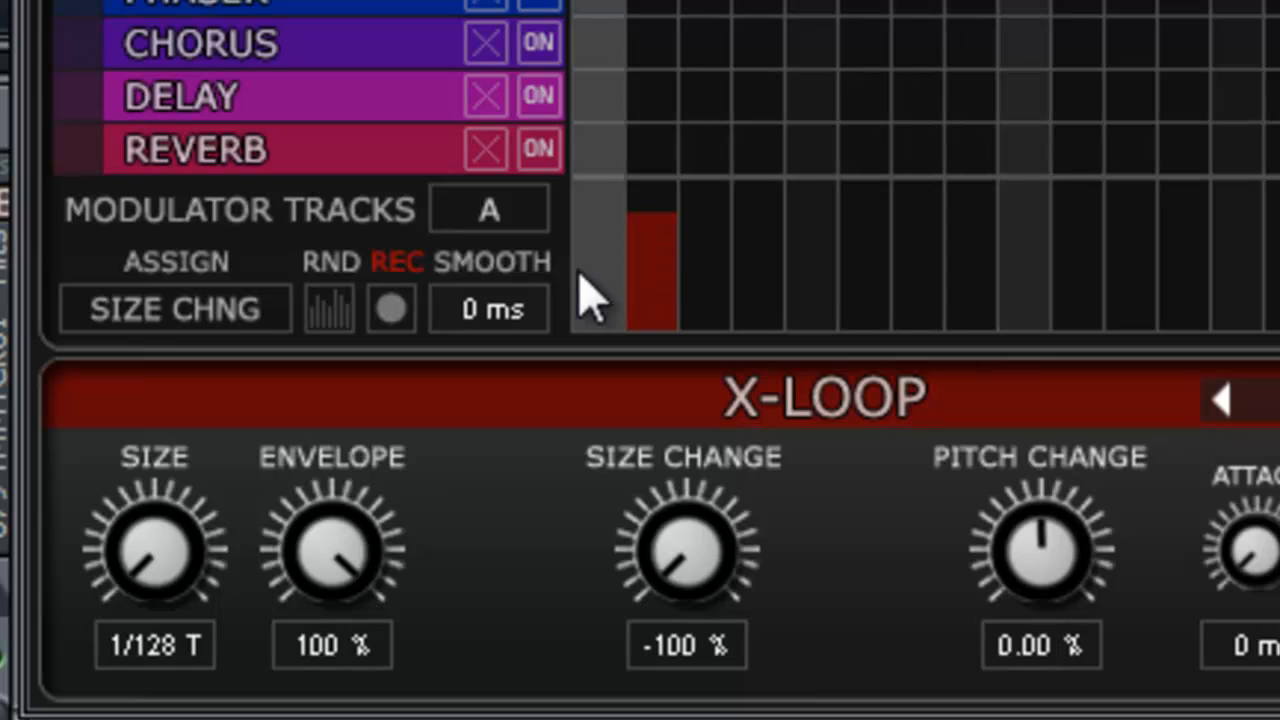
{"action": "mouse_move", "coordinate": [579, 273]}
{"action": "left_mouse_down"}
{"action": "mouse_move", "coordinate": [594, 243]}
{"action": "mouse_move", "coordinate": [602, 257]}
{"action": "left_mouse_up"}
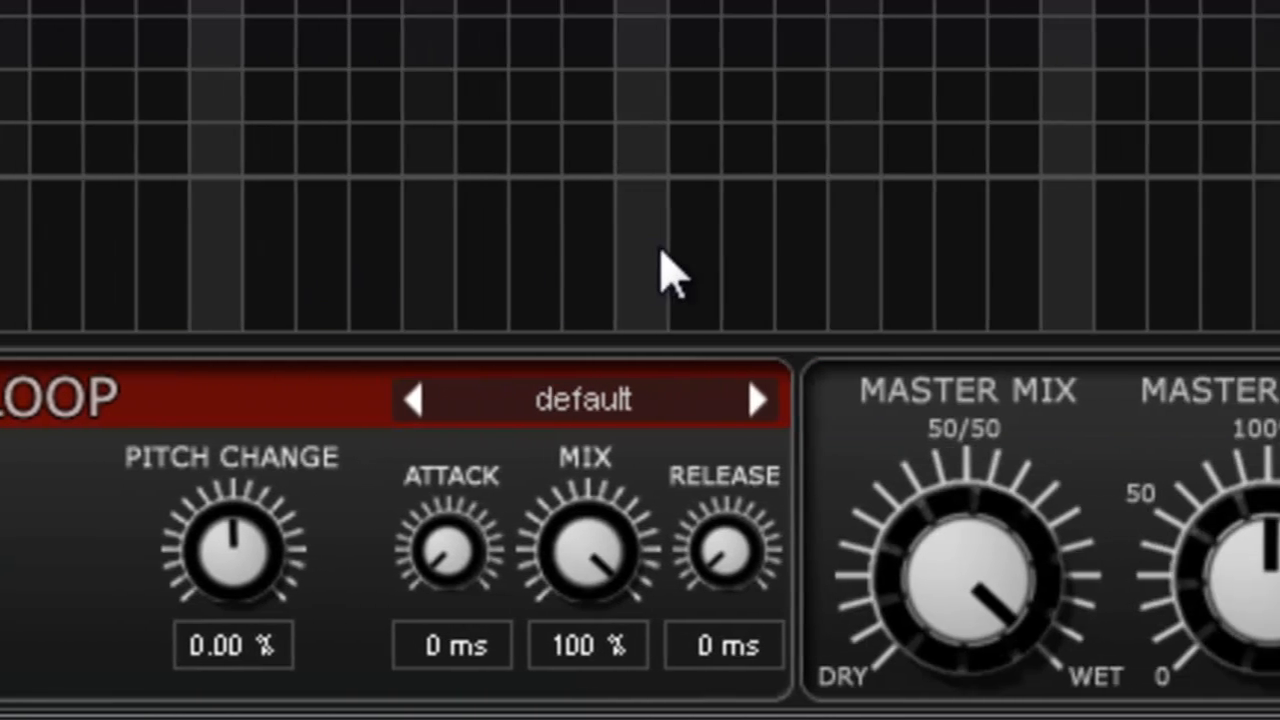
{"action": "mouse_move", "coordinate": [627, 258]}
{"action": "left_mouse_down"}
{"action": "mouse_move", "coordinate": [626, 237]}
{"action": "mouse_move", "coordinate": [656, 233]}
{"action": "left_mouse_up"}
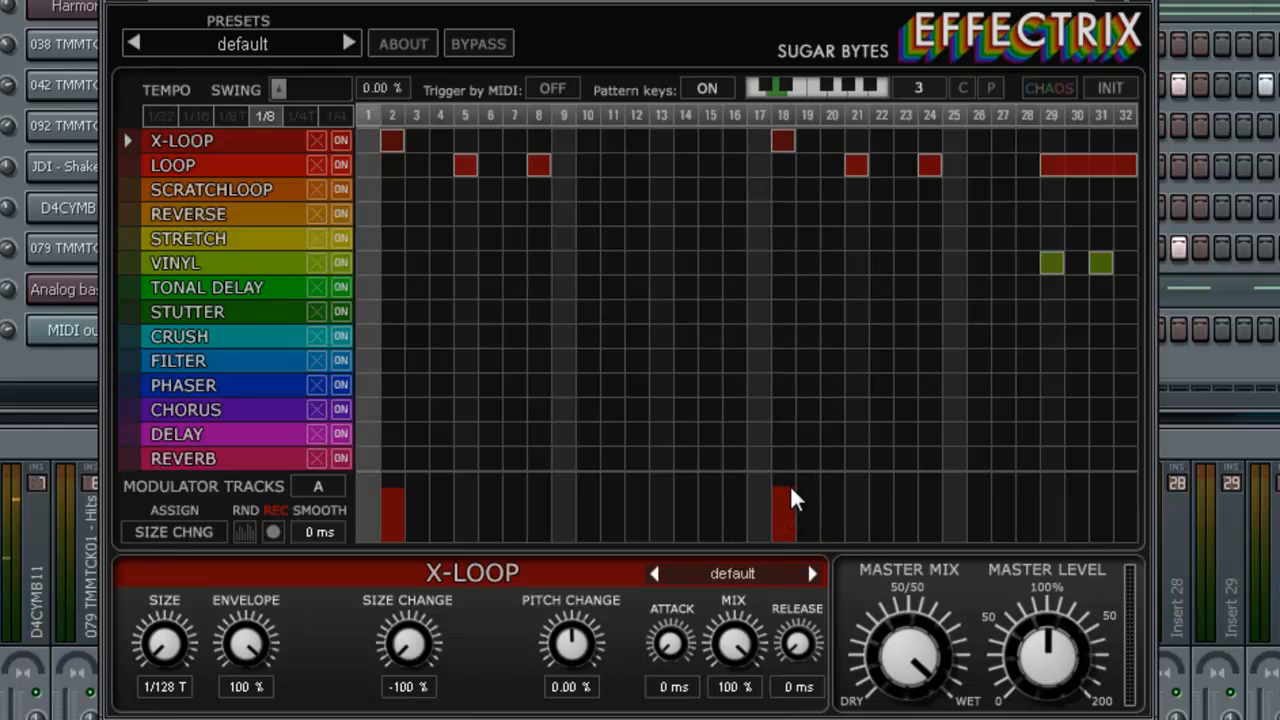
Step: Assign Loop's modulator track A to Size and draw bars around half height on steps 4–5, 7–8, 21 and 24
{"action": "left_click", "coordinate": [233, 167]}
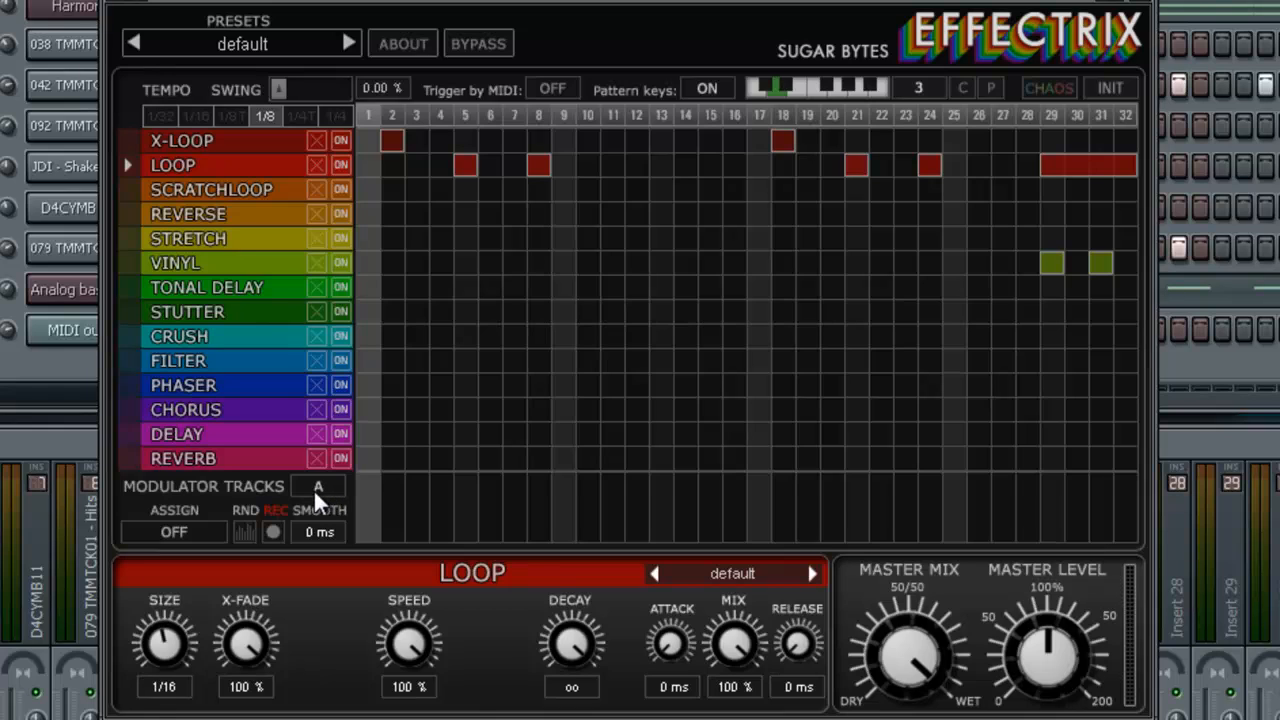
{"action": "left_click", "coordinate": [196, 529]}
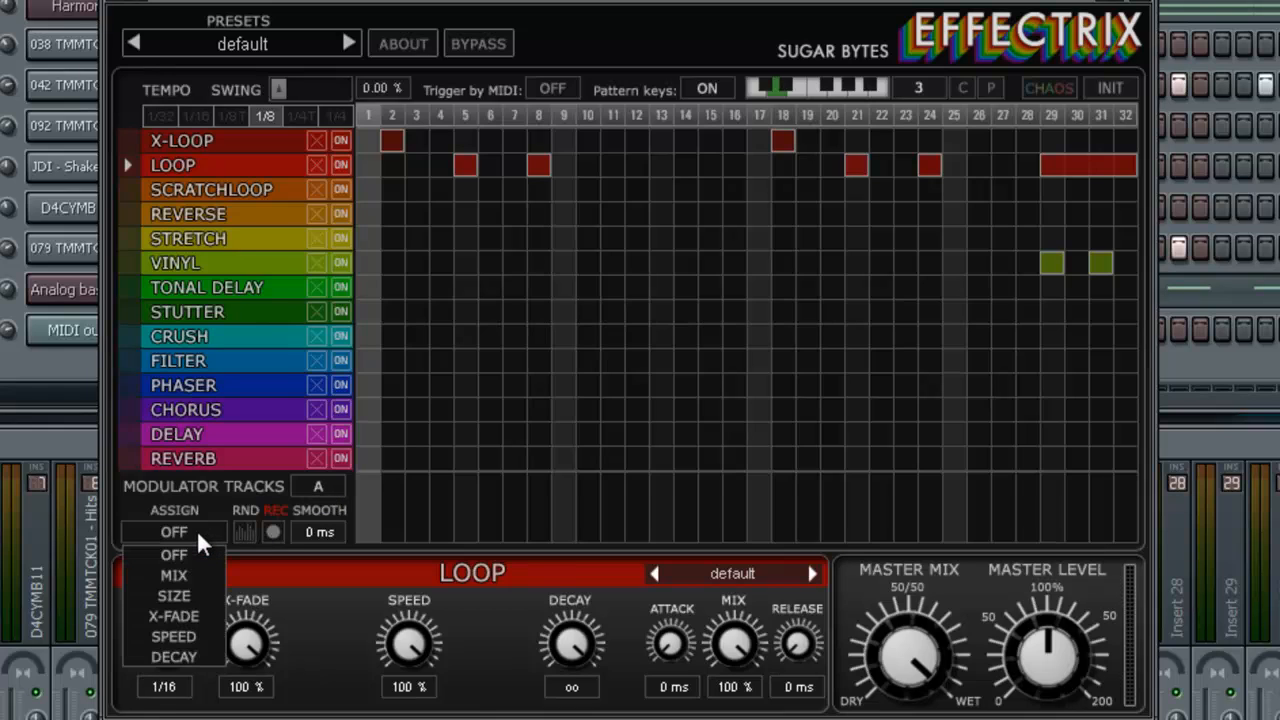
{"action": "left_click", "coordinate": [203, 595]}
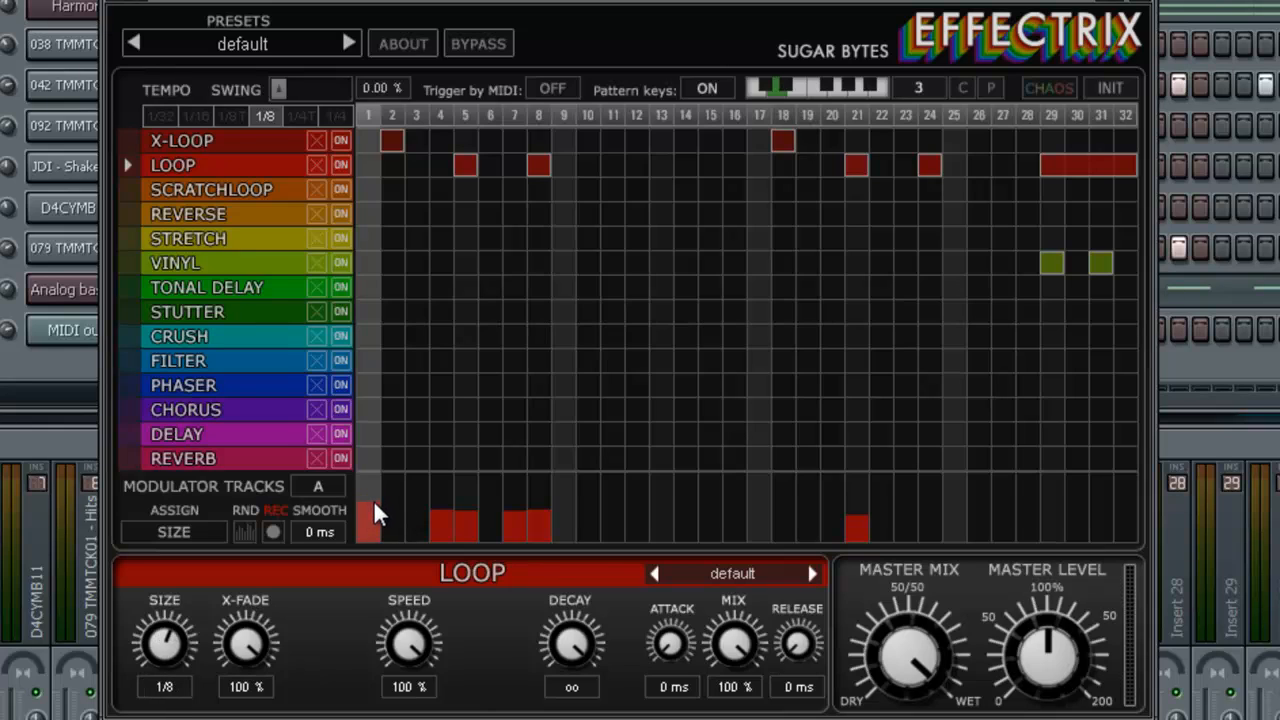
{"action": "left_click", "coordinate": [926, 505]}
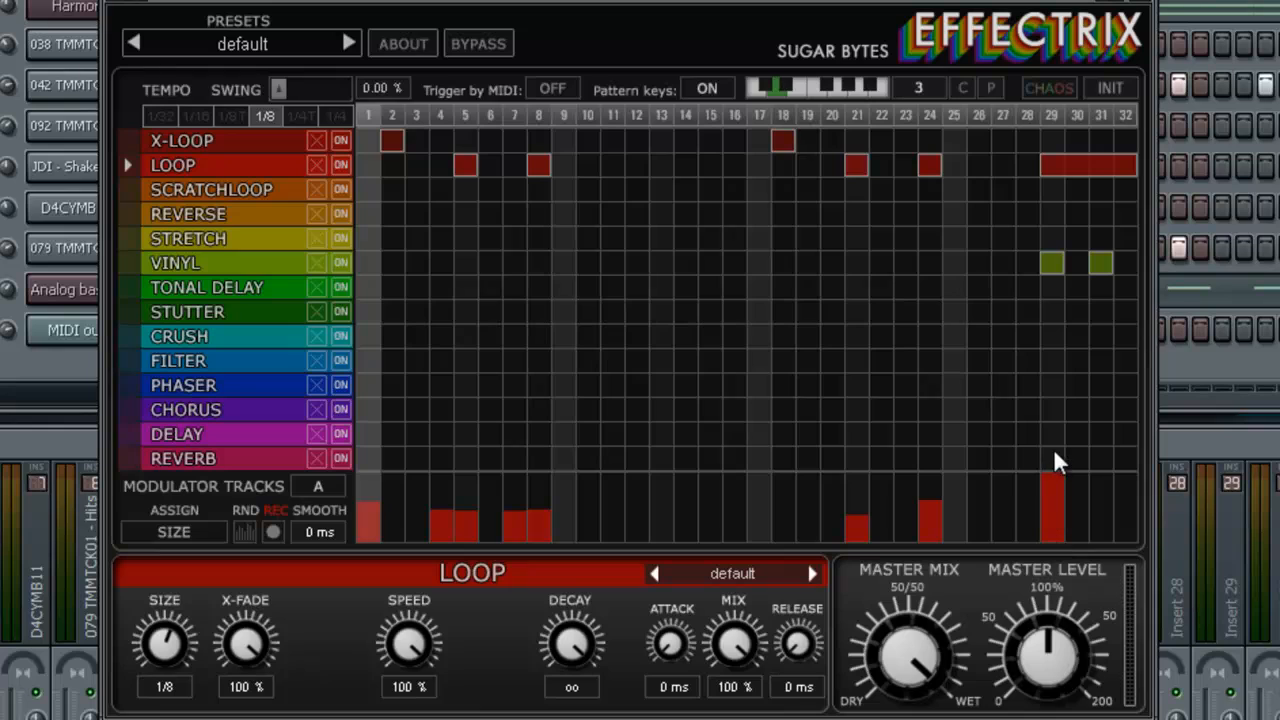
Step: Adjust Loop's size bars on steps 29–32 during playback, ending at about a quarter of the lane height
{"action": "mouse_move", "coordinate": [1058, 460]}
{"action": "left_mouse_down"}
{"action": "mouse_move", "coordinate": [1134, 443]}
{"action": "mouse_move", "coordinate": [1126, 455]}
{"action": "left_mouse_up"}
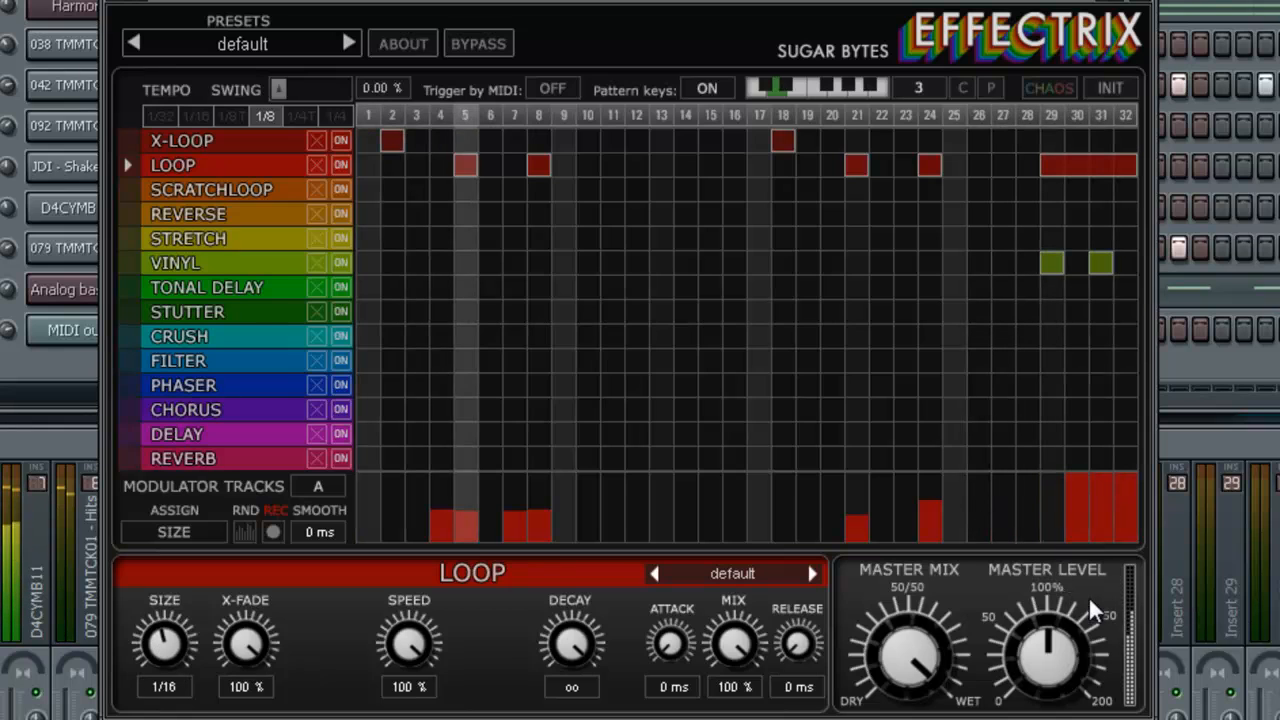
{"action": "left_click_drag", "start_coordinate": [1128, 541], "coordinate": [1040, 541]}
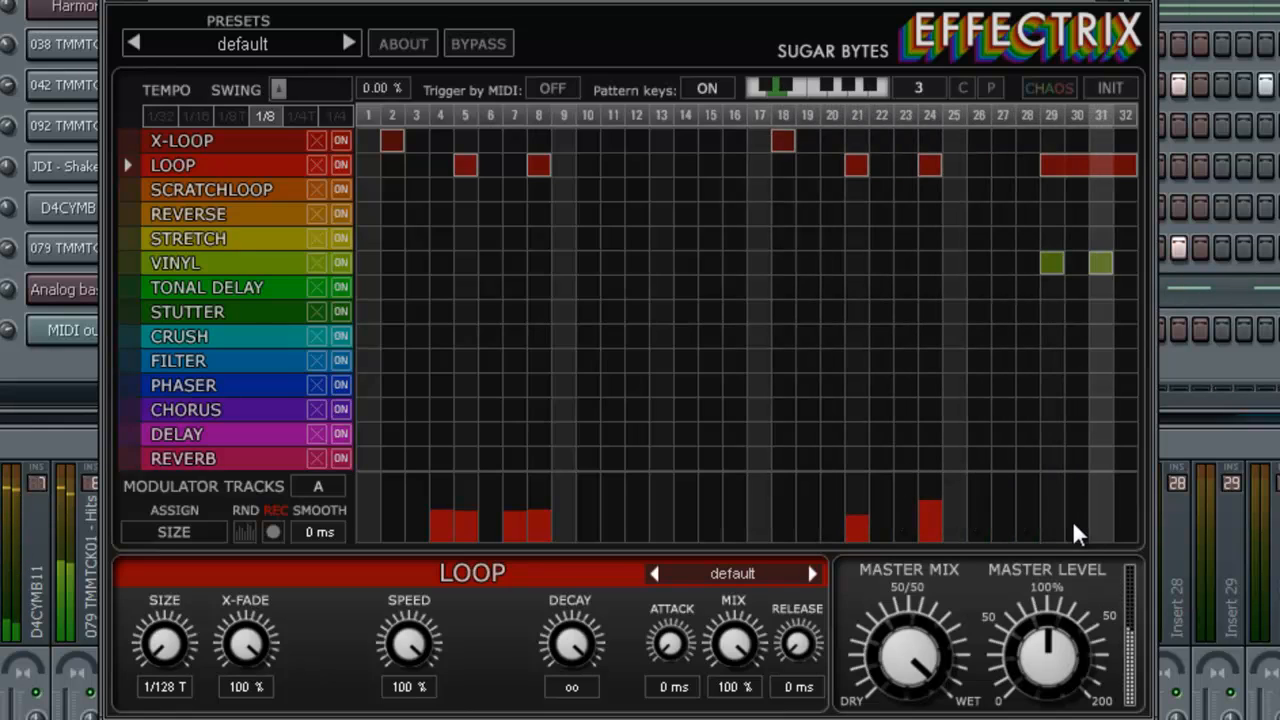
{"action": "left_click", "coordinate": [1050, 536]}
{"action": "left_click_drag", "start_coordinate": [1049, 533], "coordinate": [1126, 526]}
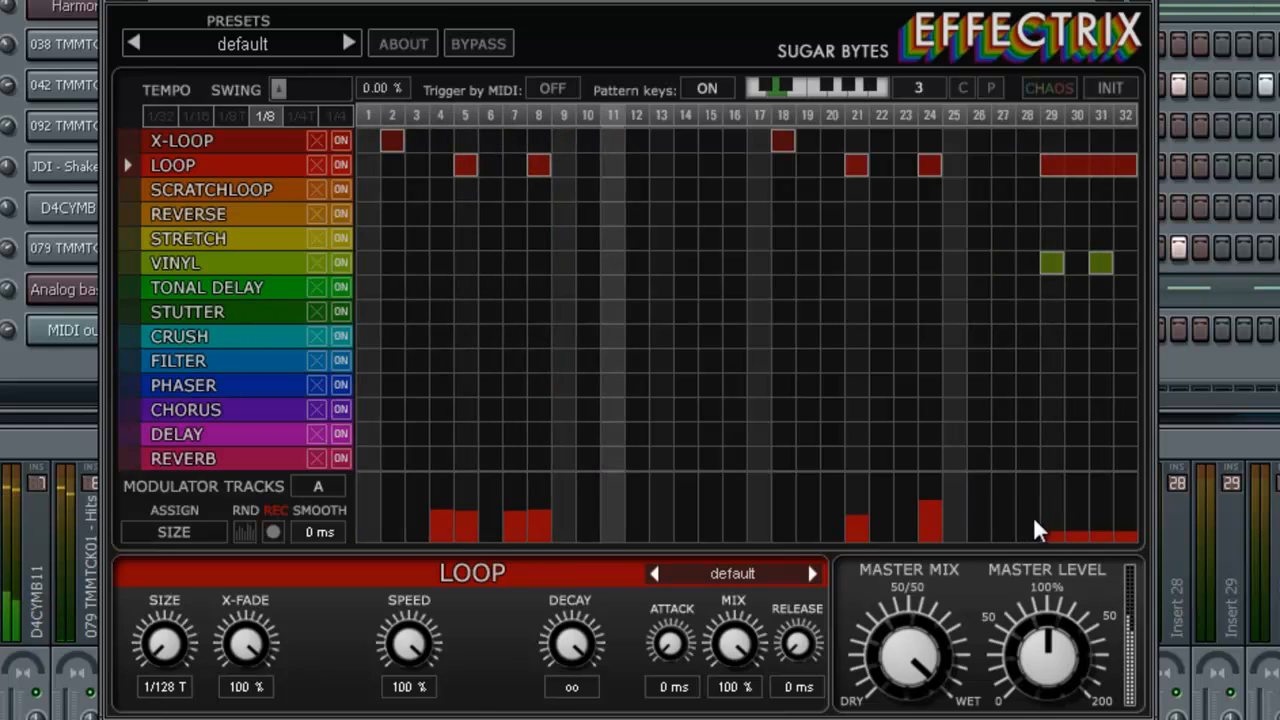
{"action": "left_click_drag", "start_coordinate": [1049, 522], "coordinate": [1133, 520]}
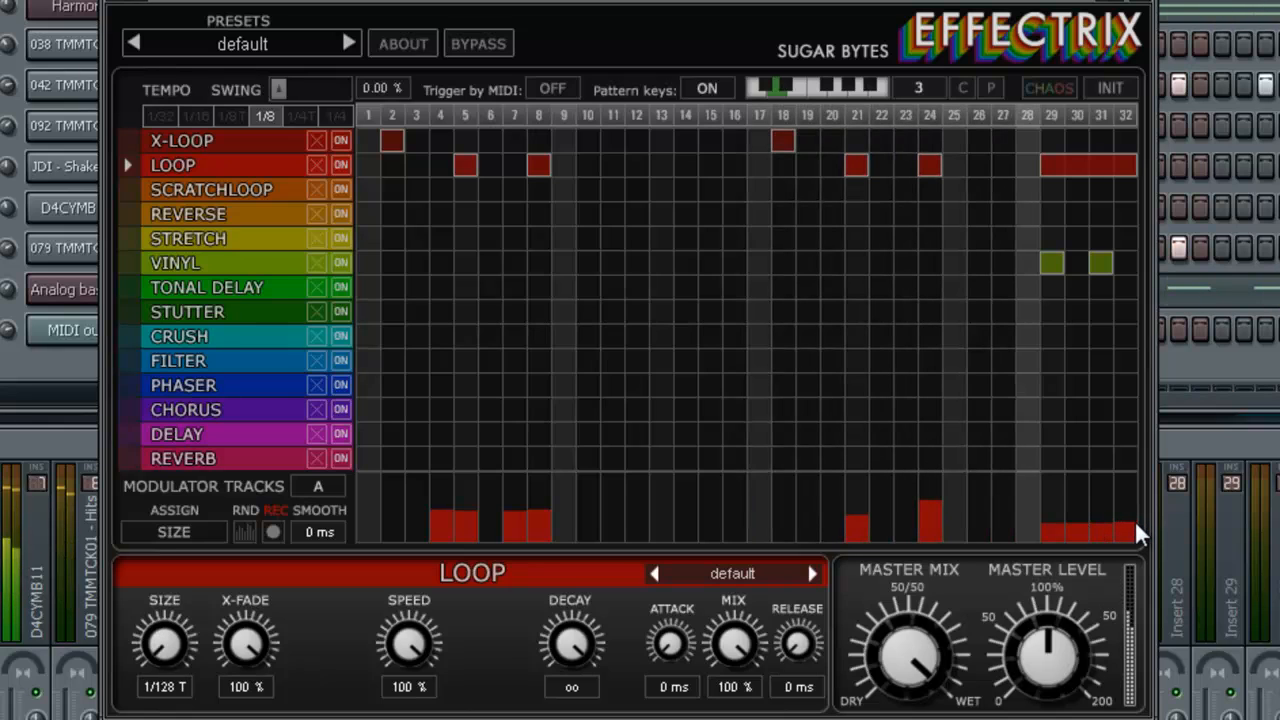
Step: Lower Loop's size bars on steps 29–32 to about an eighth of the lane height and place a Crush block across the same steps
{"action": "mouse_move", "coordinate": [1045, 529]}
{"action": "left_mouse_down"}
{"action": "mouse_move", "coordinate": [1125, 524]}
{"action": "mouse_move", "coordinate": [1065, 531]}
{"action": "left_mouse_up"}
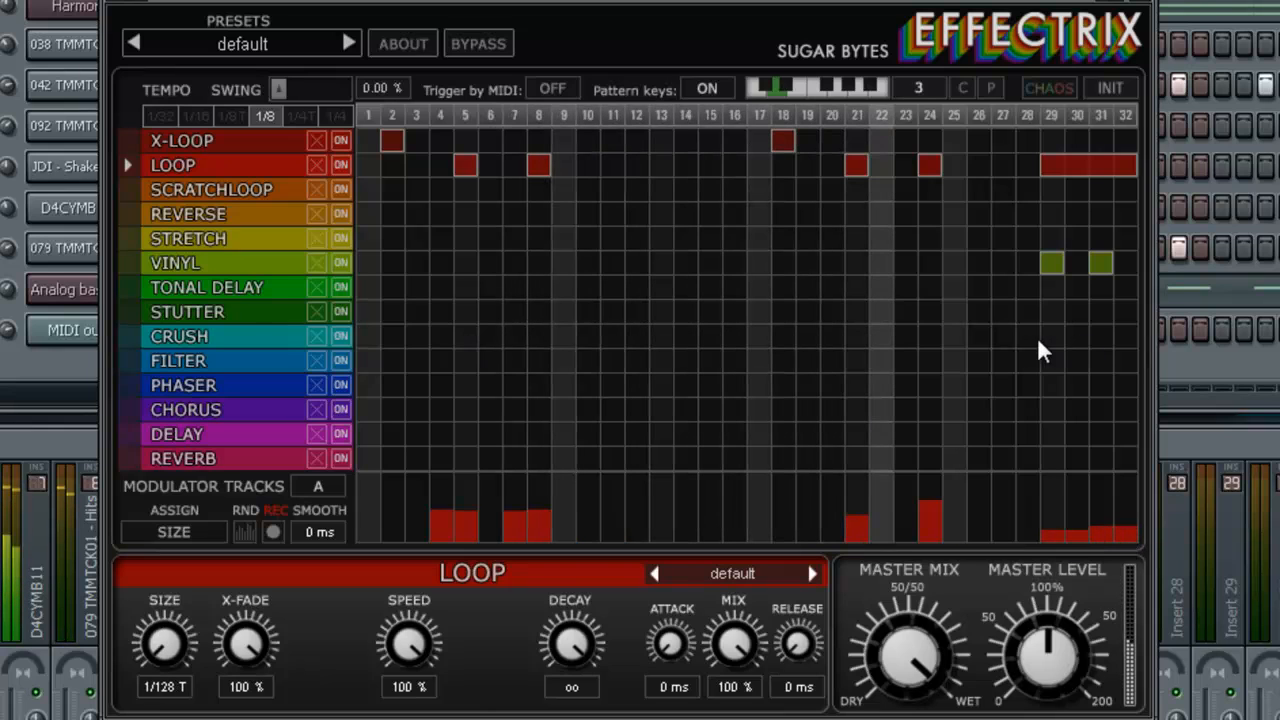
{"action": "left_click_drag", "start_coordinate": [1045, 337], "coordinate": [1238, 338]}
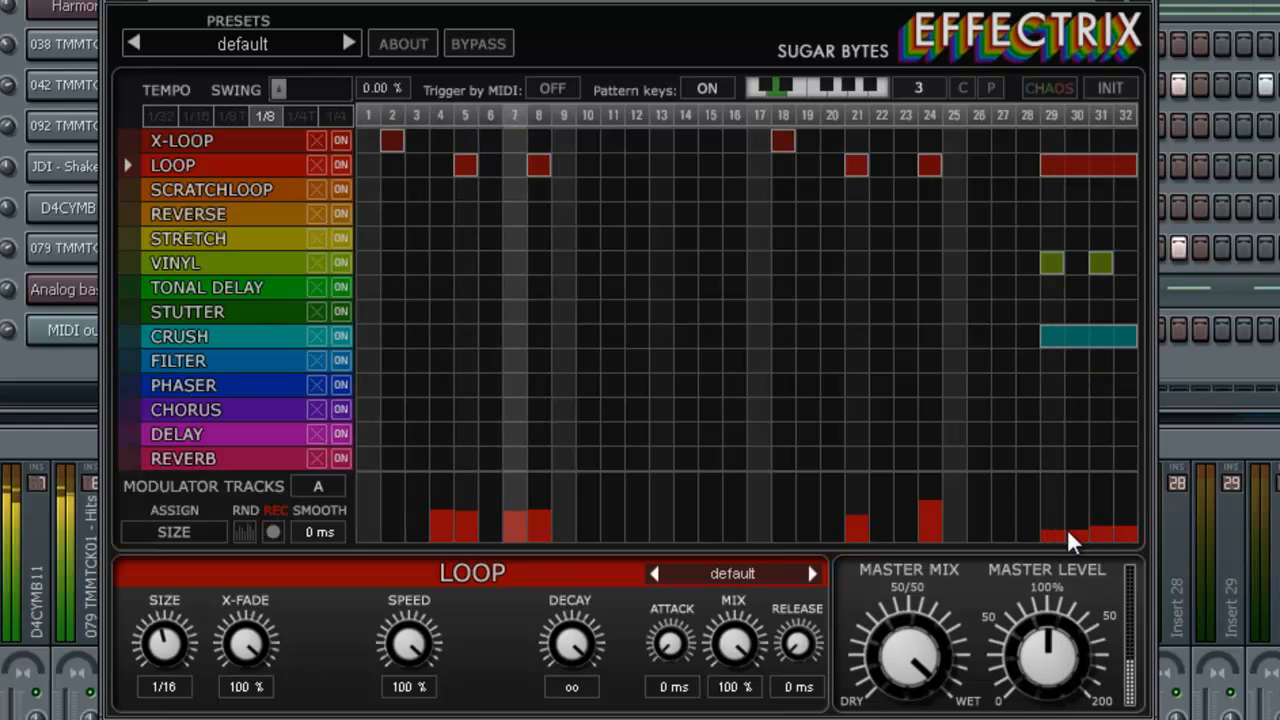
{"action": "left_click_drag", "start_coordinate": [1077, 533], "coordinate": [1139, 532]}
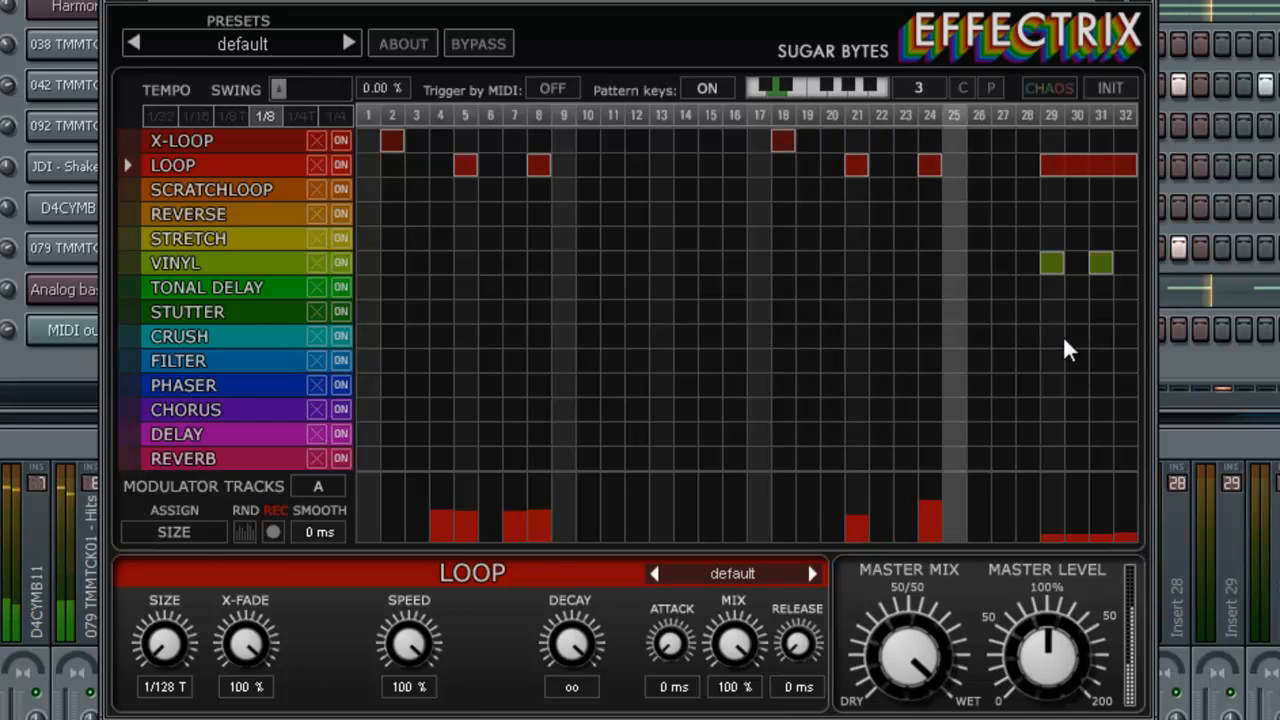
{"action": "left_click", "coordinate": [1062, 335]}
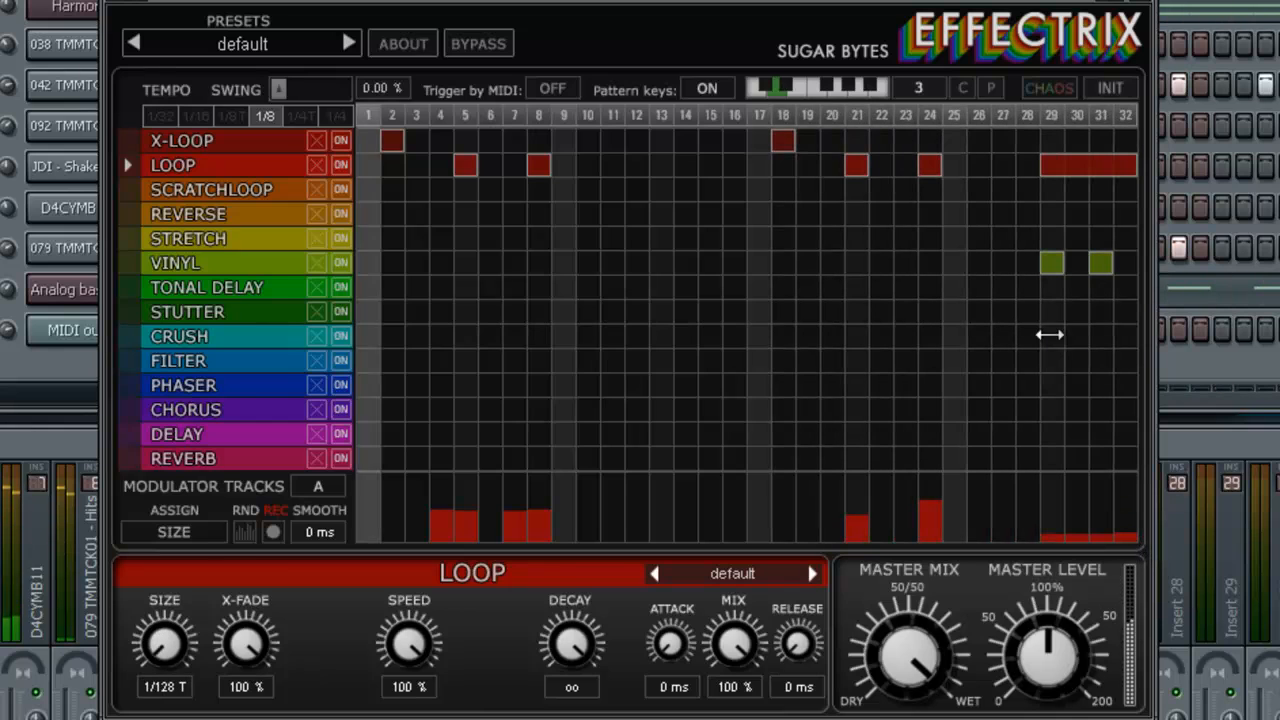
{"action": "left_click_drag", "start_coordinate": [1050, 336], "coordinate": [1136, 336]}
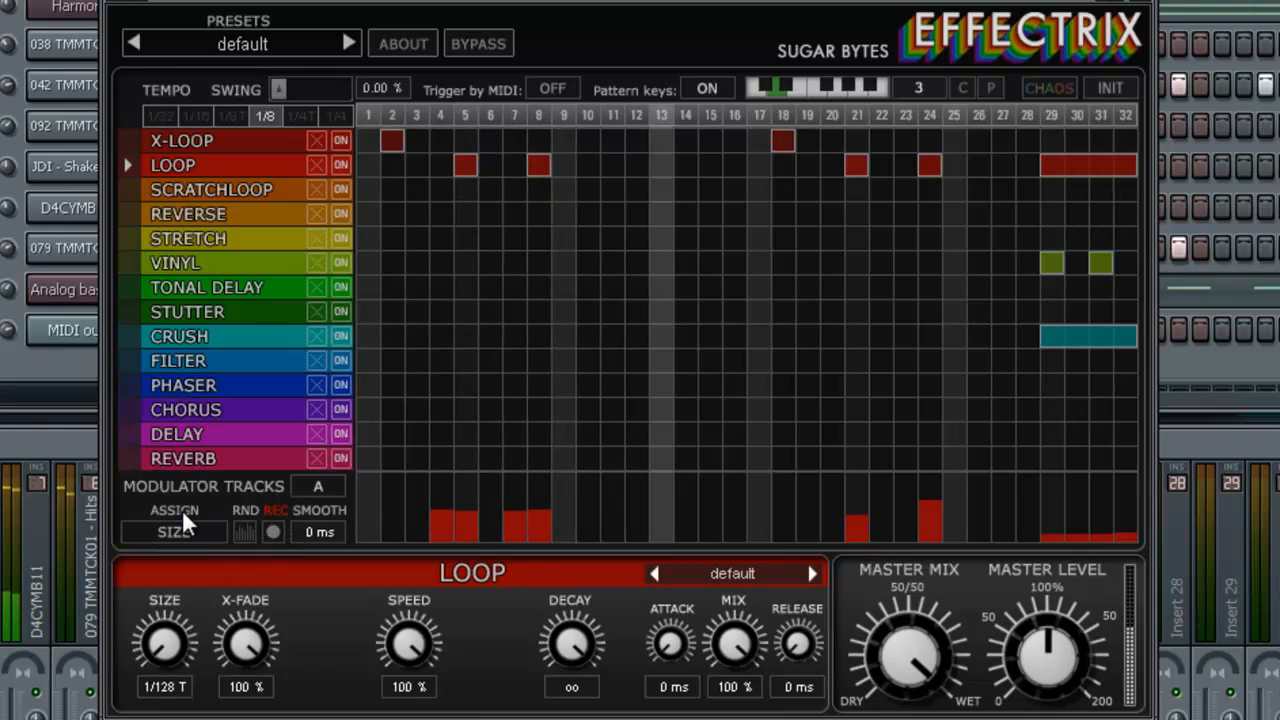
{"action": "left_click", "coordinate": [205, 531]}
{"action": "left_click", "coordinate": [282, 593]}
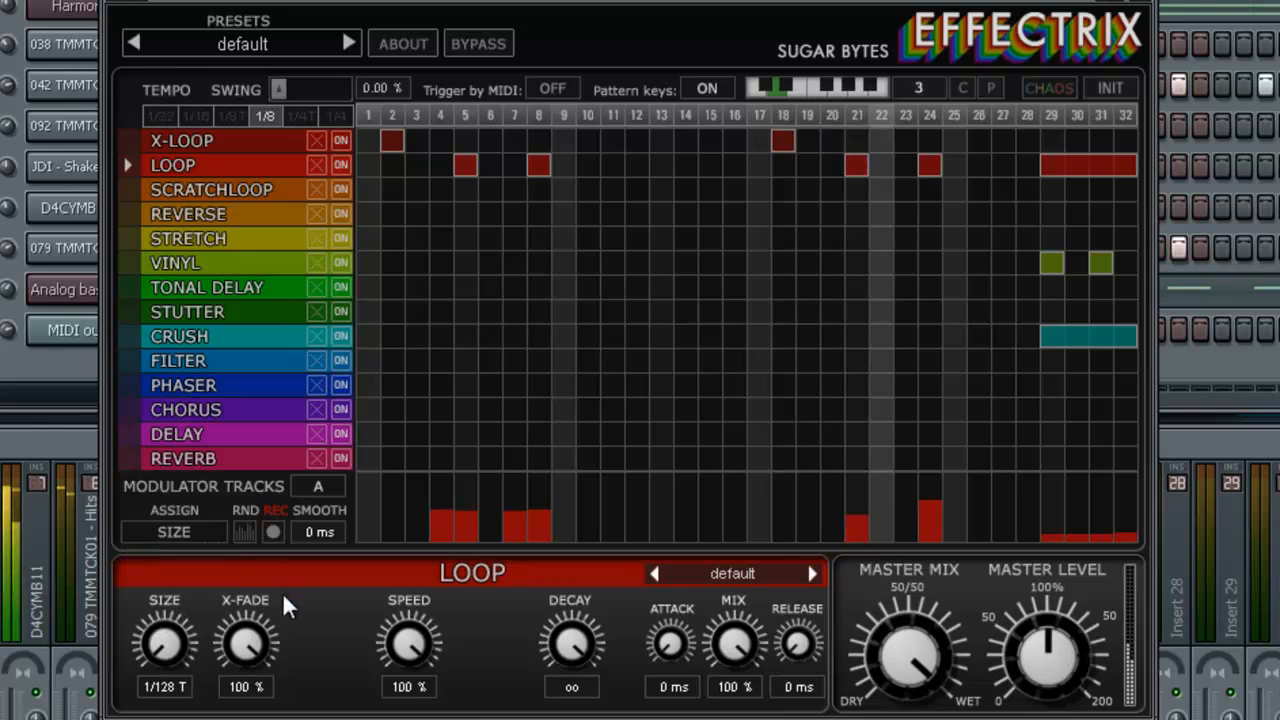
{"action": "right_click", "coordinate": [243, 649]}
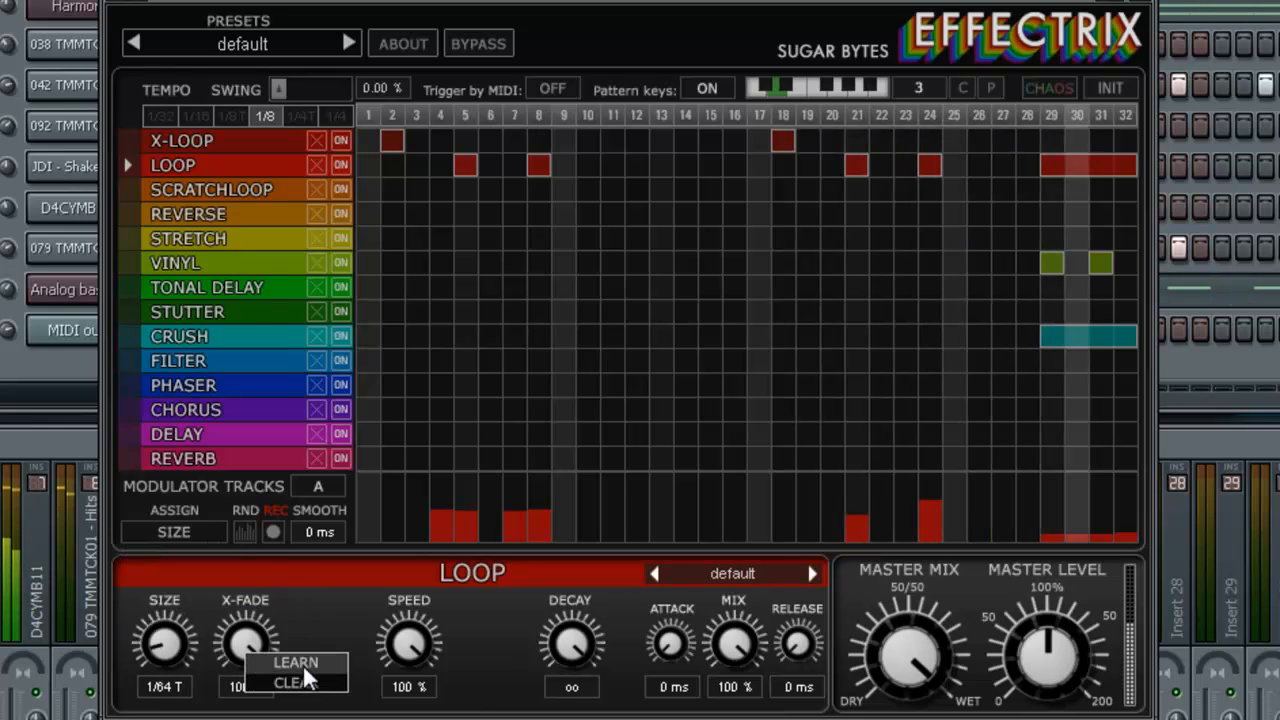
{"action": "left_click", "coordinate": [314, 679]}
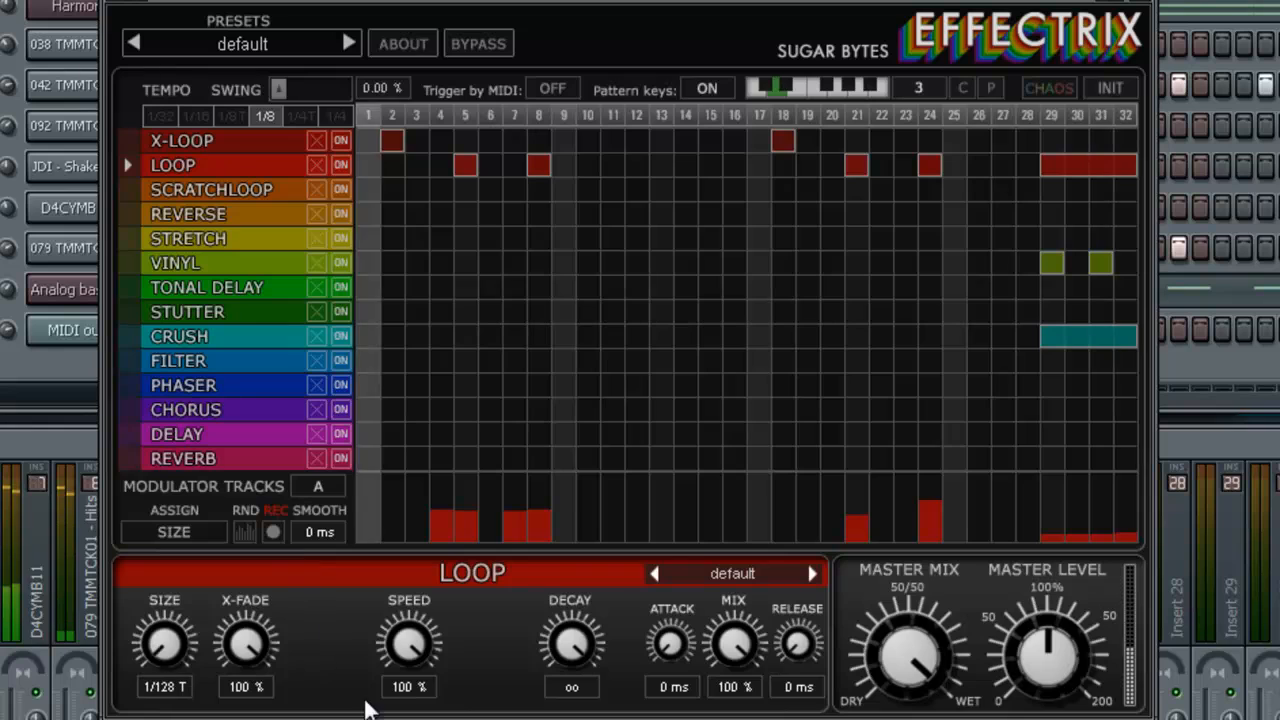
Step: Raise Crush's distortion to 89.50 % and draw full-height distortion bars in its modulator track B on steps 29–32
{"action": "left_click", "coordinate": [234, 338]}
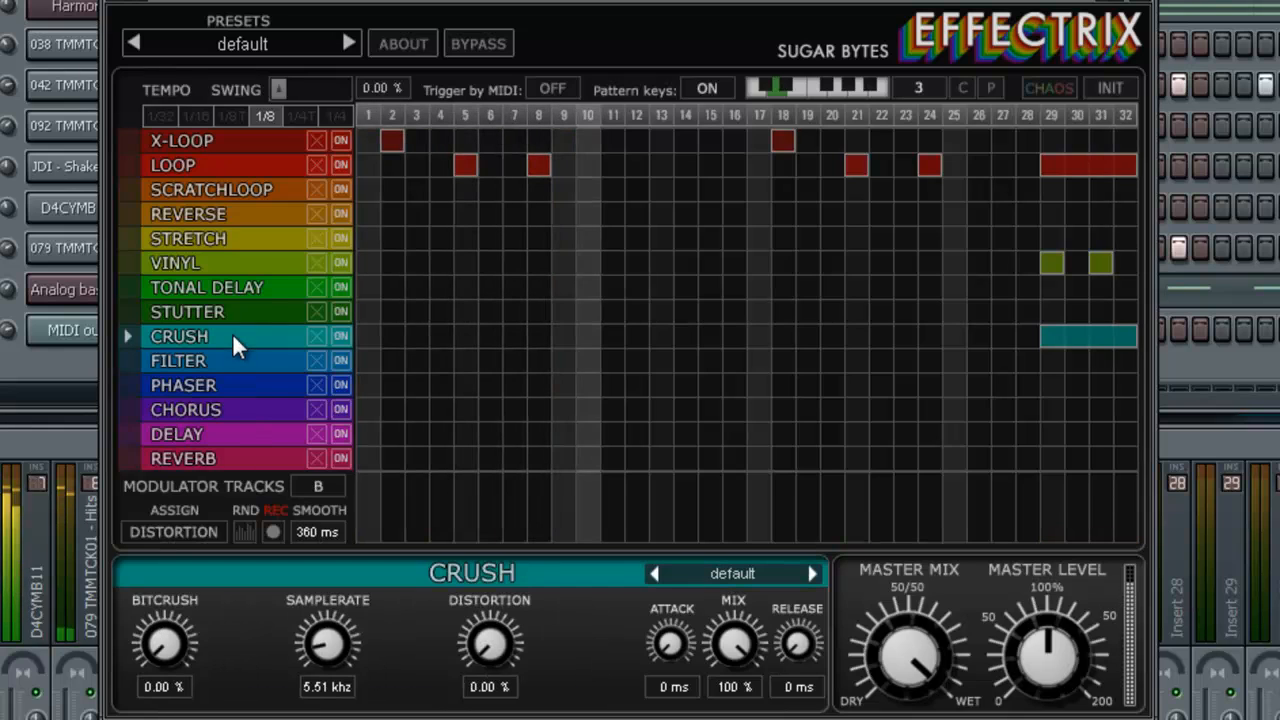
{"action": "left_click_drag", "start_coordinate": [489, 621], "coordinate": [483, 383]}
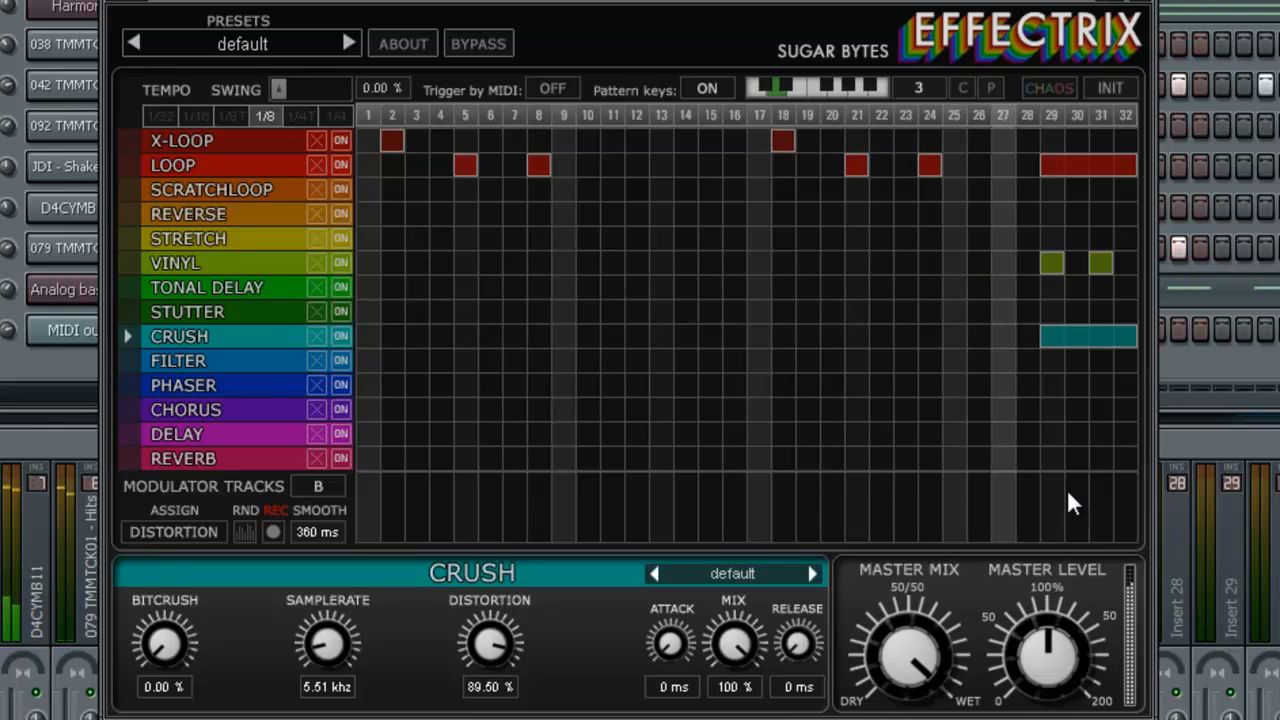
{"action": "left_click_drag", "start_coordinate": [1053, 482], "coordinate": [1128, 476]}
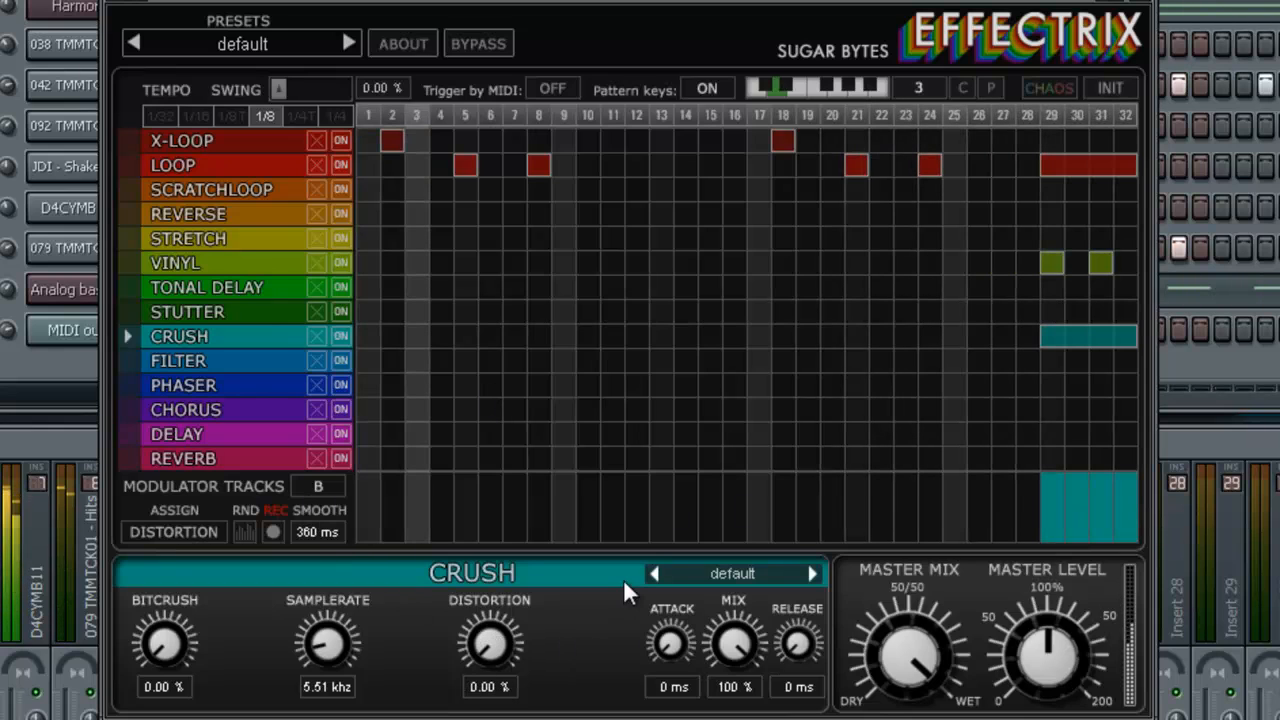